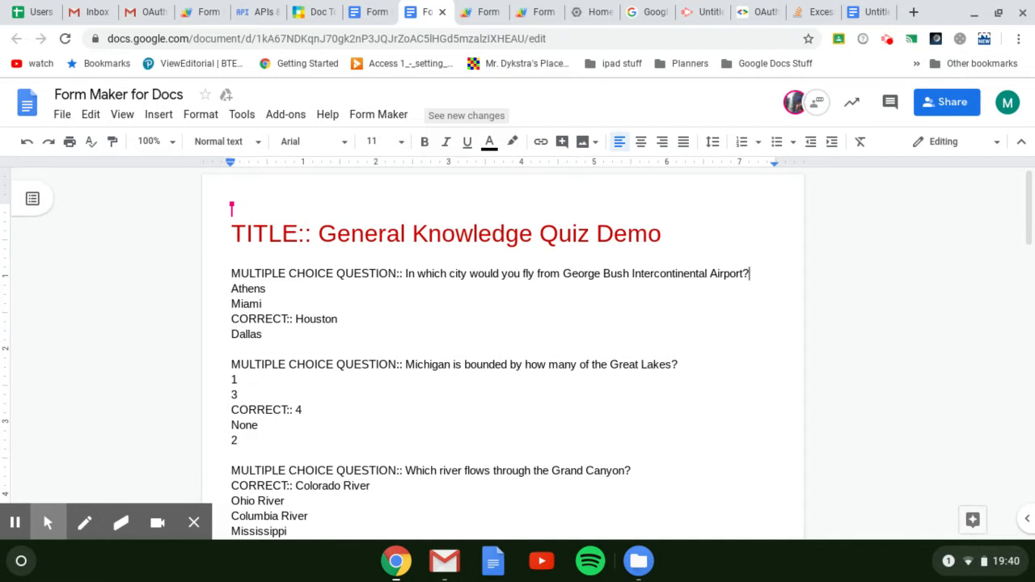
Show the Form Maker sidebar, starting its authorization and proceeding past the unverified-app warning to Form Maker for Docs
{"action": "left_click", "coordinate": [391, 118]}
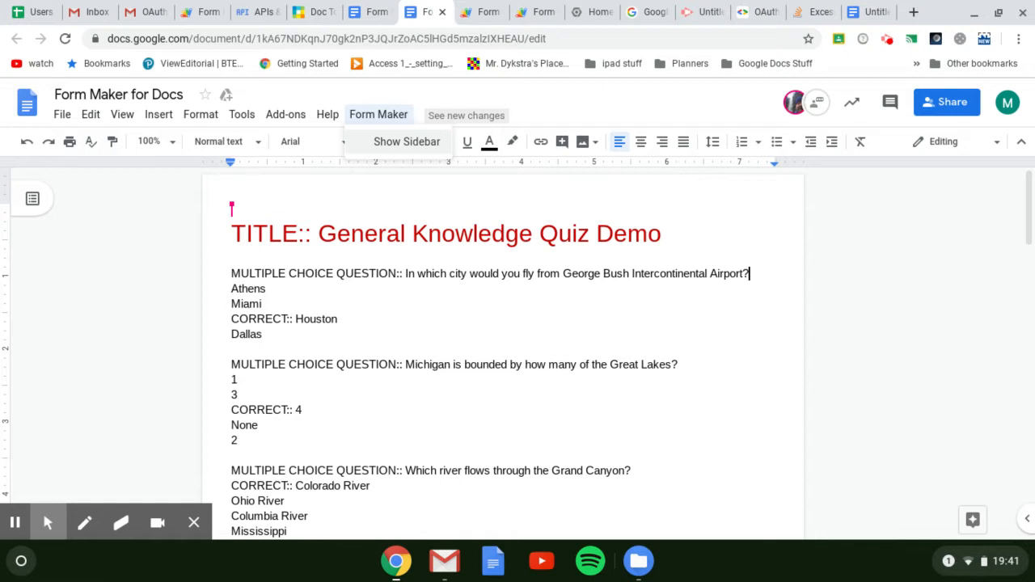
{"action": "left_click", "coordinate": [411, 144]}
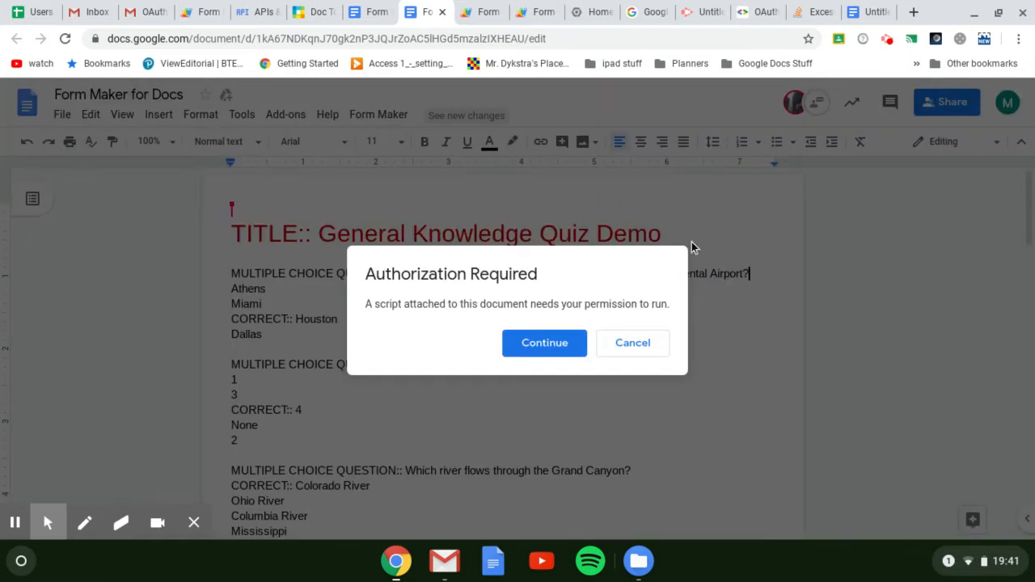
{"action": "left_click", "coordinate": [546, 345]}
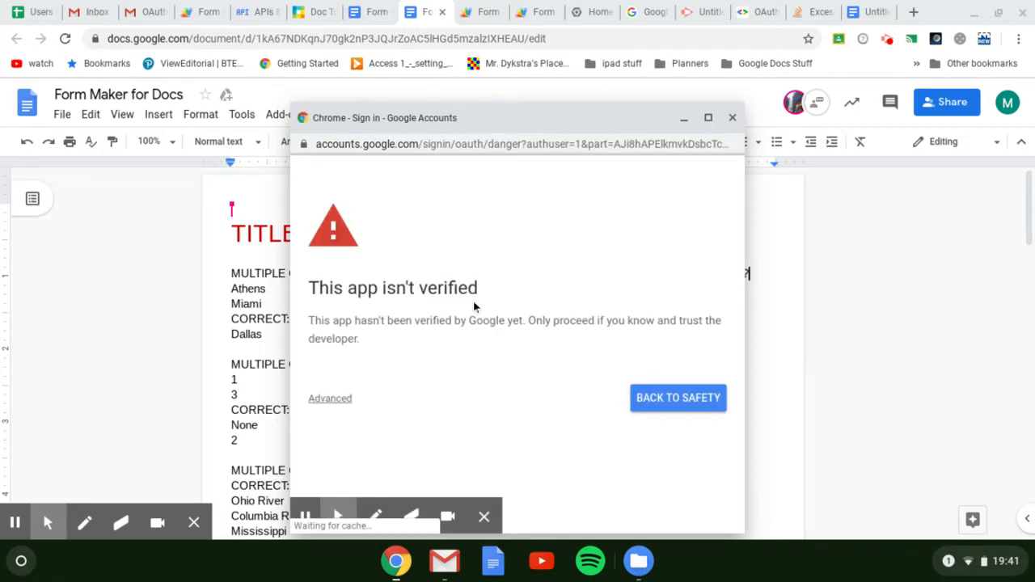
{"action": "left_click", "coordinate": [330, 399]}
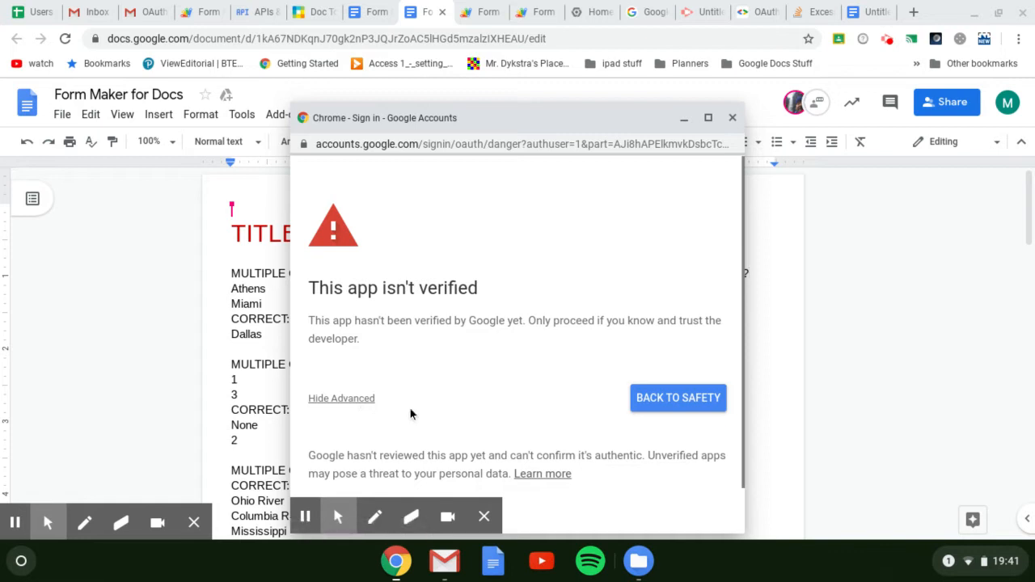
{"action": "scroll", "coordinate": [410, 409], "scroll_direction": "down", "scroll_amount": 1}
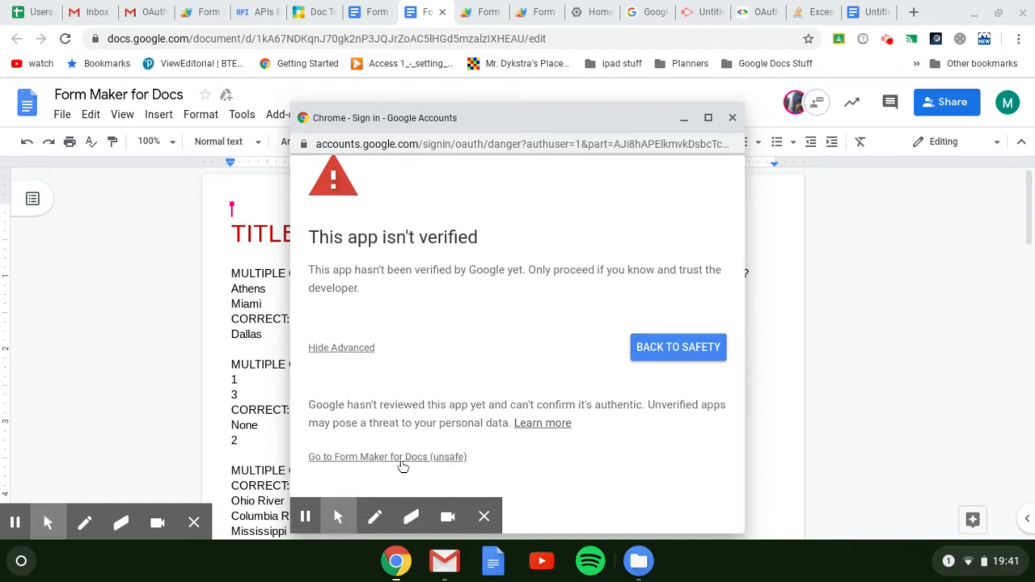
{"action": "left_click", "coordinate": [369, 458]}
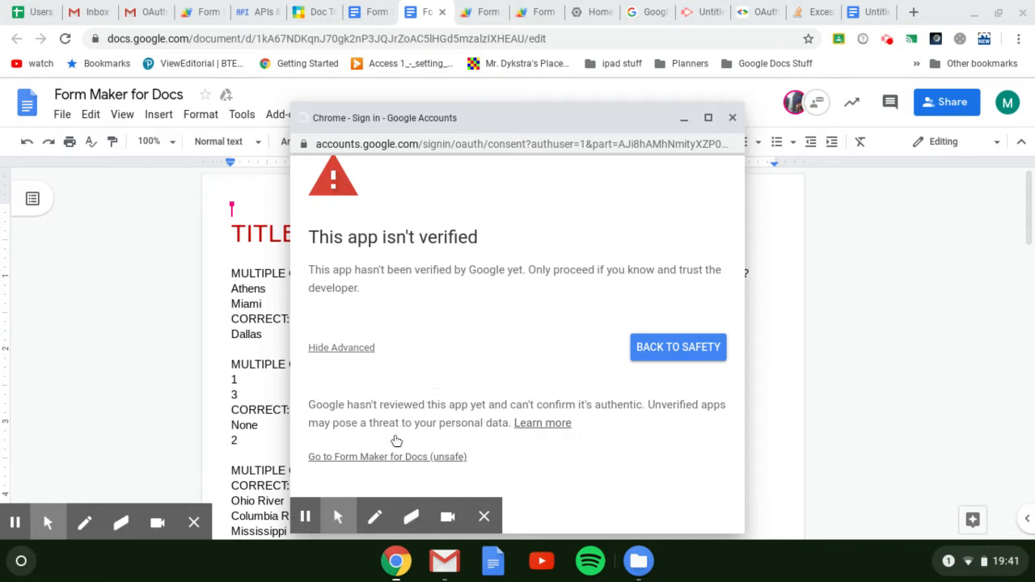
Review the account permissions requested by Form Maker for Docs and allow the access
{"action": "scroll", "coordinate": [638, 324], "scroll_direction": "down", "scroll_amount": 1}
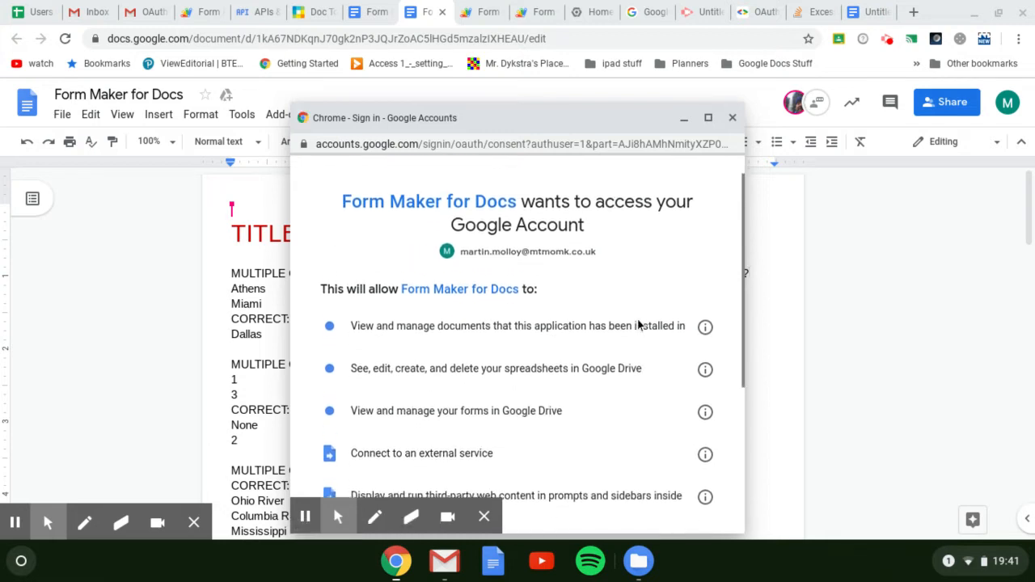
{"action": "scroll", "coordinate": [517, 345], "scroll_direction": "down", "scroll_amount": 1}
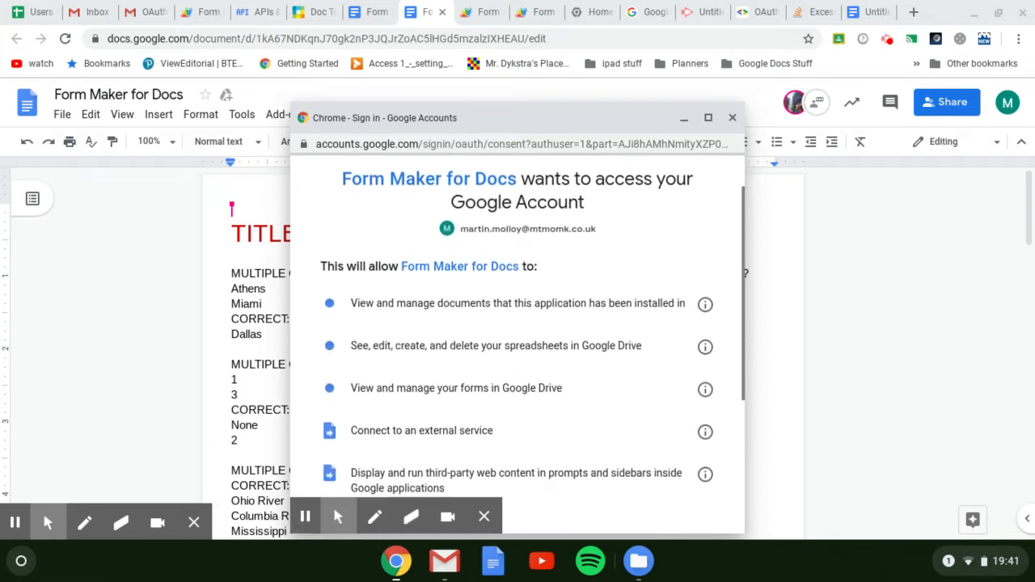
{"action": "scroll", "coordinate": [517, 346], "scroll_direction": "down", "scroll_amount": 1}
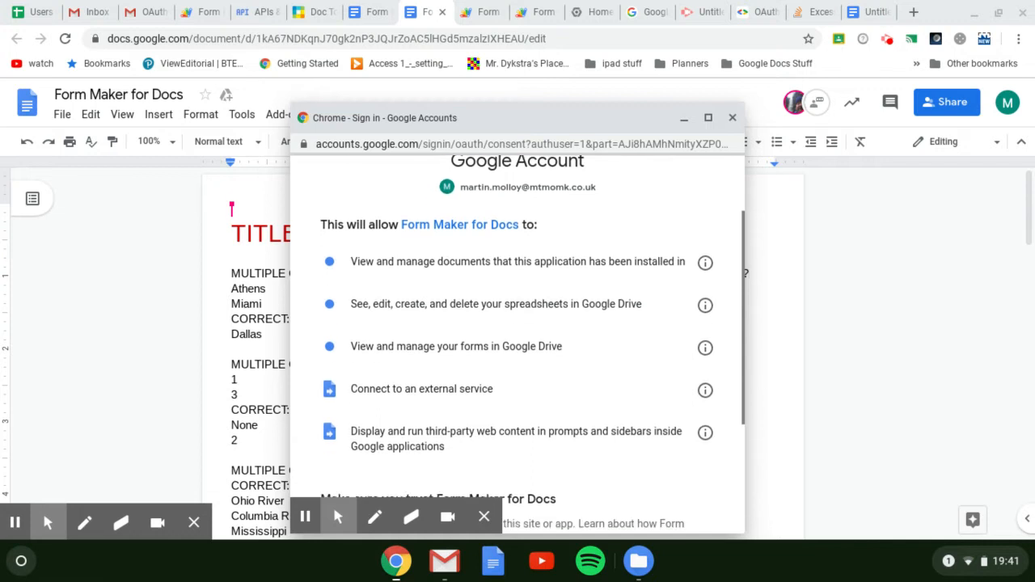
{"action": "scroll", "coordinate": [517, 345], "scroll_direction": "up", "scroll_amount": 1}
{"action": "scroll", "coordinate": [517, 345], "scroll_direction": "down", "scroll_amount": 1}
{"action": "scroll", "coordinate": [516, 345], "scroll_direction": "up", "scroll_amount": 1}
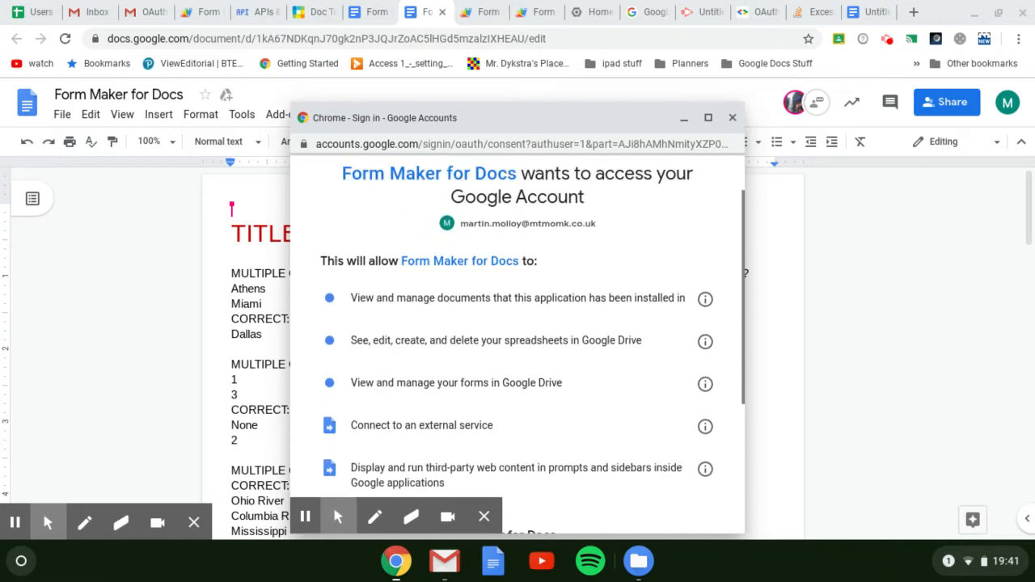
{"action": "scroll", "coordinate": [517, 345], "scroll_direction": "down", "scroll_amount": 2}
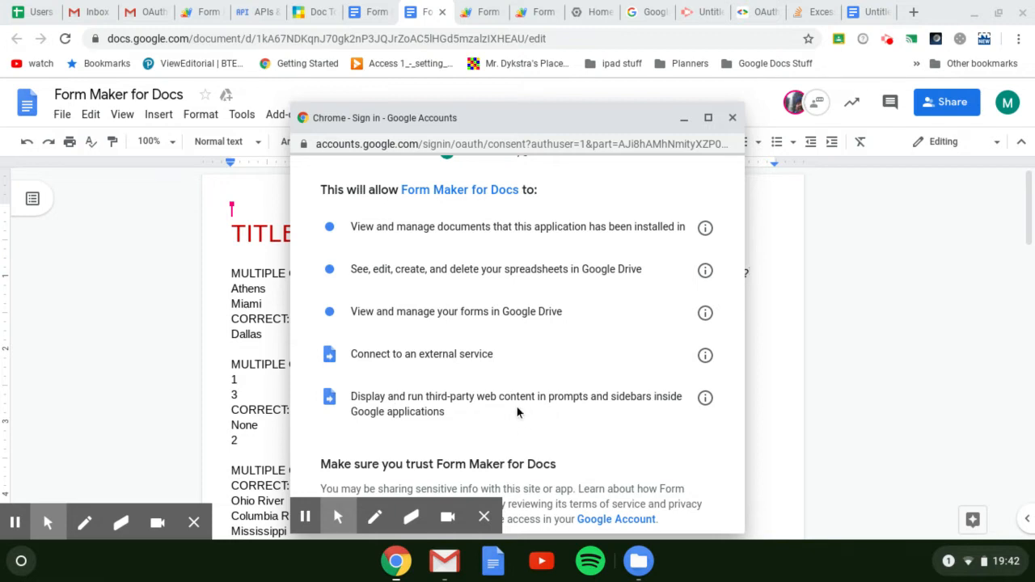
{"action": "scroll", "coordinate": [522, 374], "scroll_direction": "down", "scroll_amount": 2}
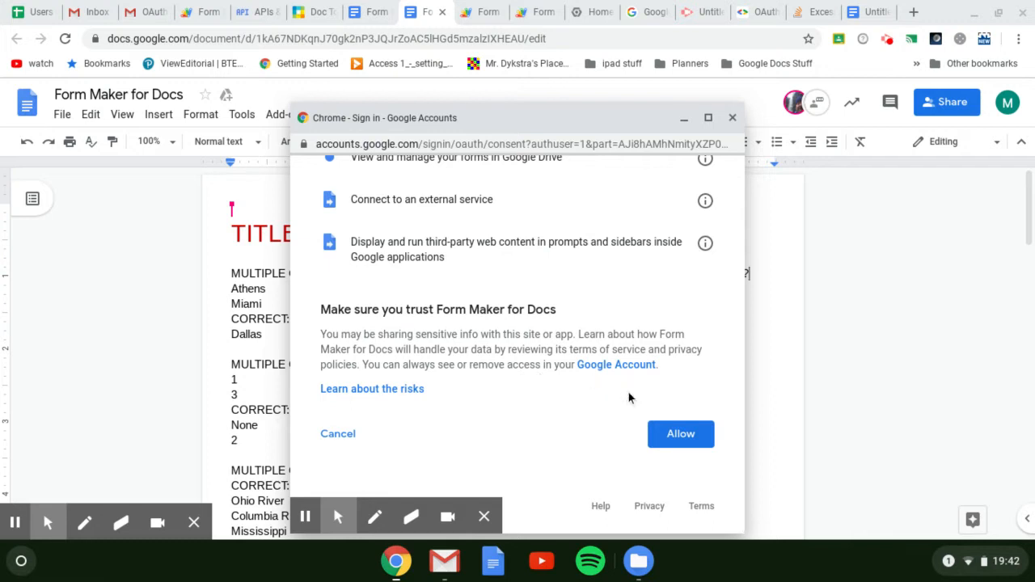
{"action": "left_click", "coordinate": [668, 437]}
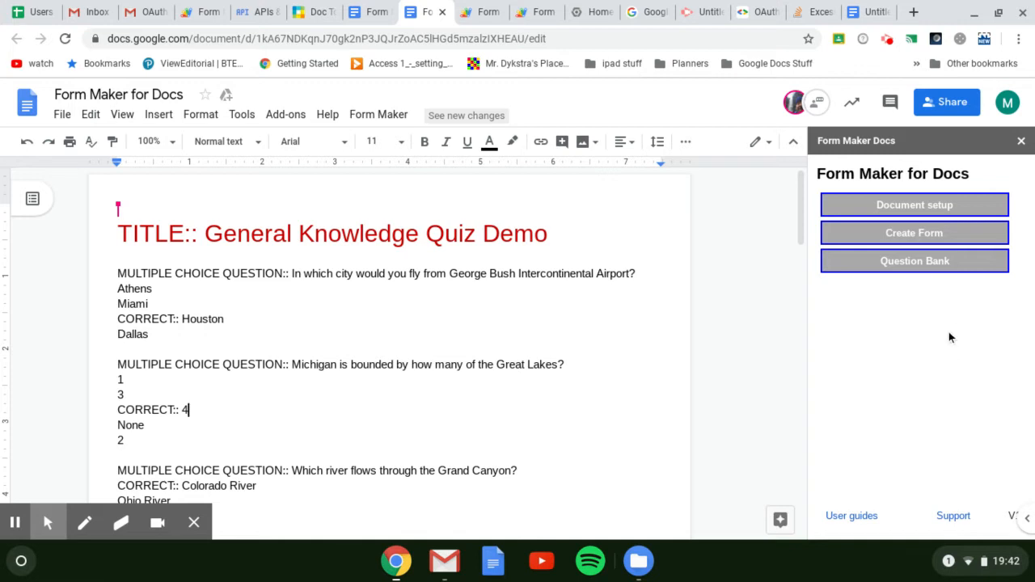
In Document setup, remove the TITLE:: prefix from the General Knowledge Quiz Demo heading and add it again as Form title markup
{"action": "left_click", "coordinate": [947, 205]}
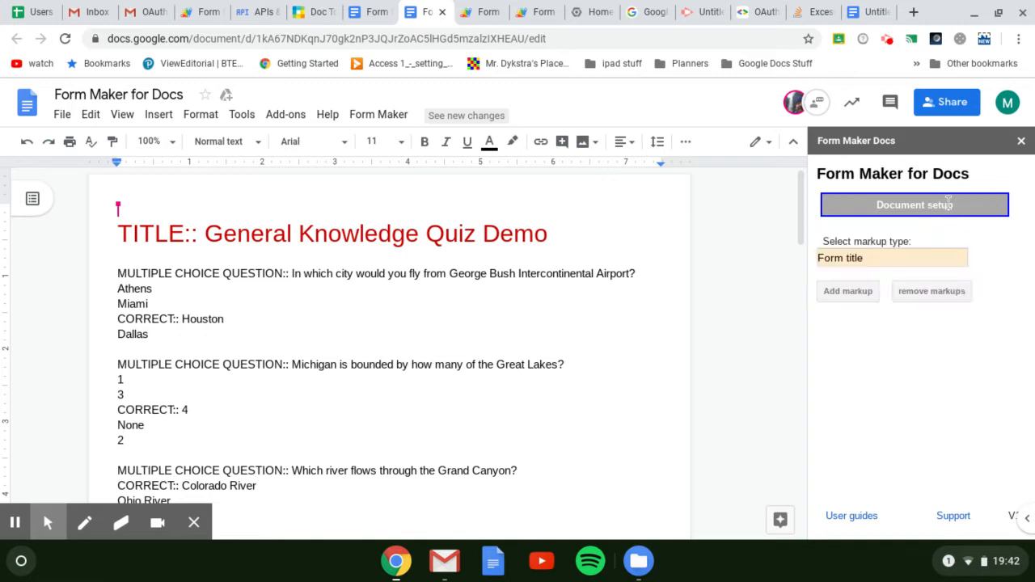
{"action": "left_click", "coordinate": [204, 231]}
{"action": "key", "text": "BackSpace"}
{"action": "key", "text": "BackSpace"}
{"action": "key", "text": "BackSpace"}
{"action": "key", "text": "BackSpace"}
{"action": "key", "text": "BackSpace"}
{"action": "key", "text": "BackSpace"}
{"action": "key", "text": "BackSpace"}
{"action": "key", "text": "BackSpace"}
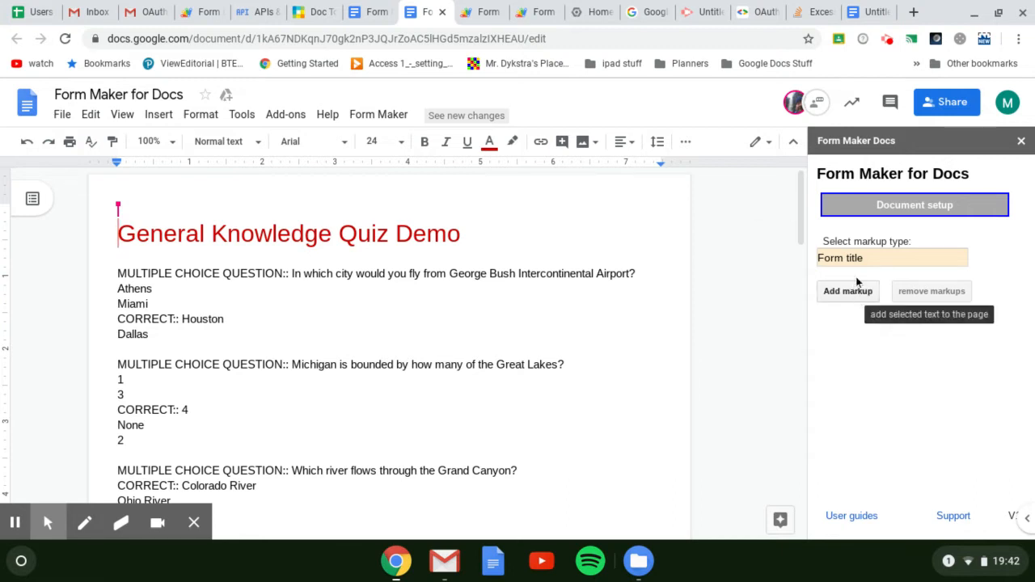
{"action": "left_click", "coordinate": [851, 292]}
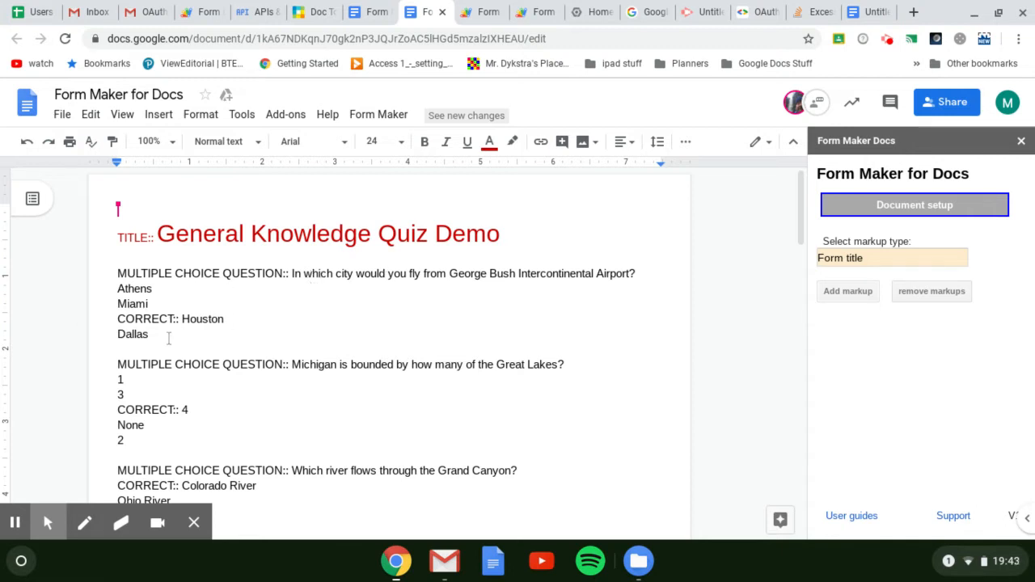
Add the Correct markup to the Miami answer of the George Bush Intercontinental Airport question
{"action": "left_click", "coordinate": [119, 304]}
{"action": "left_click", "coordinate": [888, 256]}
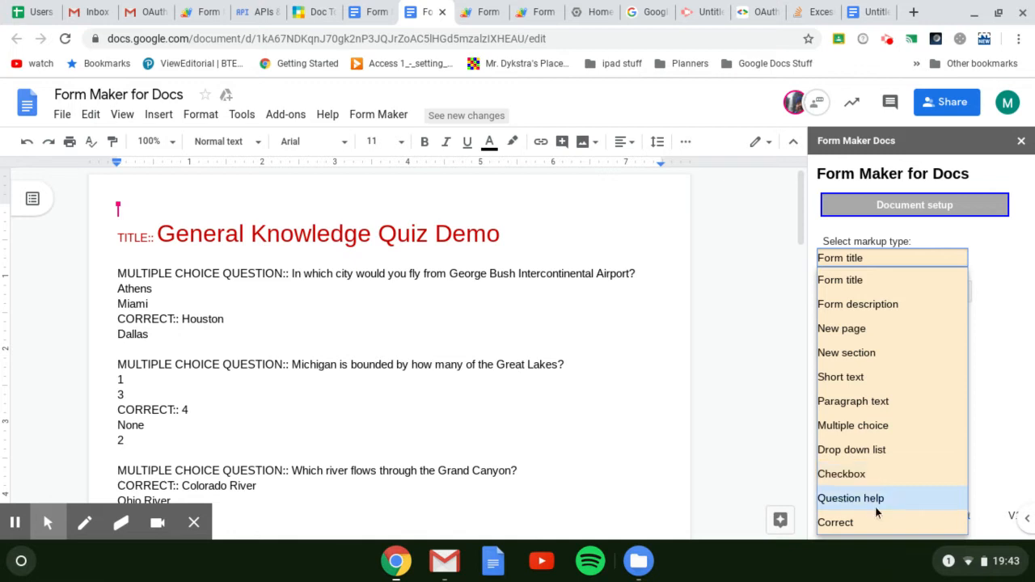
{"action": "left_click", "coordinate": [847, 522]}
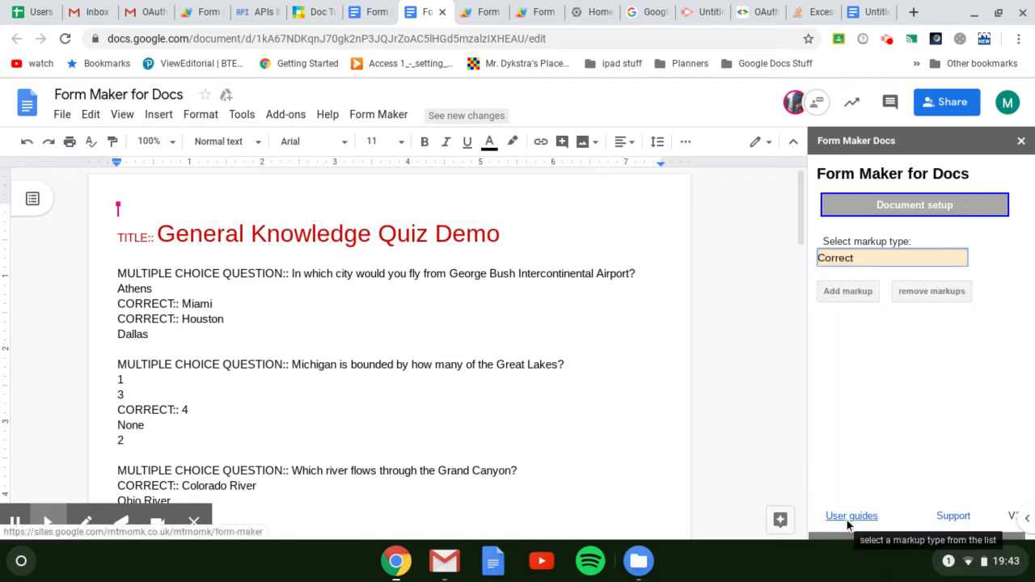
Delete the CORRECT:: markup and the leftover space in front of the Miami answer
{"action": "left_click", "coordinate": [181, 304]}
{"action": "key", "text": "BackSpace"}
{"action": "key", "text": "BackSpace"}
{"action": "key", "text": "BackSpace"}
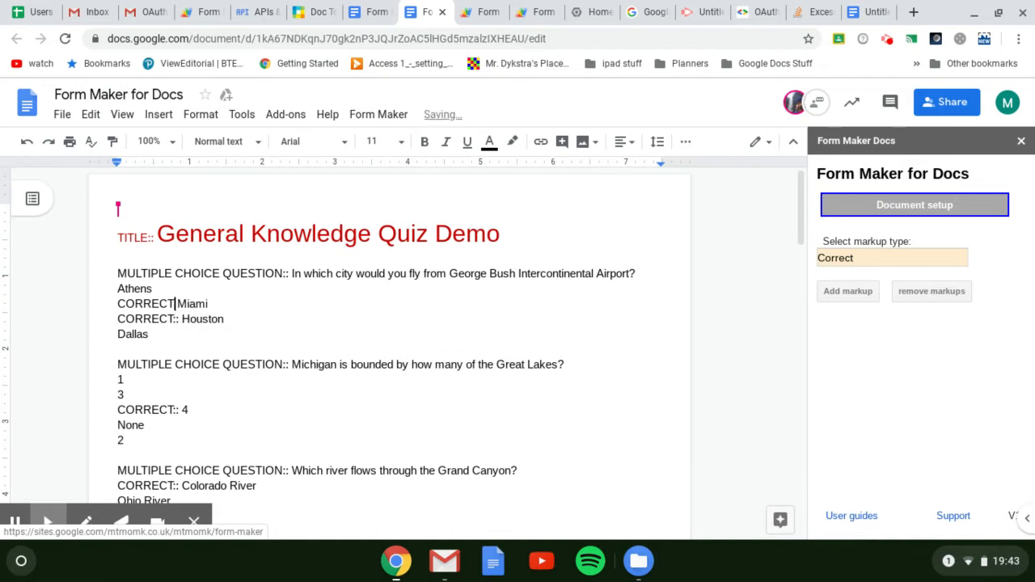
{"action": "key", "text": "BackSpace"}
{"action": "key", "text": "BackSpace"}
{"action": "key", "text": "BackSpace"}
{"action": "key", "text": "BackSpace"}
{"action": "key", "text": "BackSpace"}
{"action": "key", "text": "BackSpace"}
{"action": "key", "text": "BackSpace"}
{"action": "key", "text": "BackSpace"}
{"action": "key", "text": "Return"}
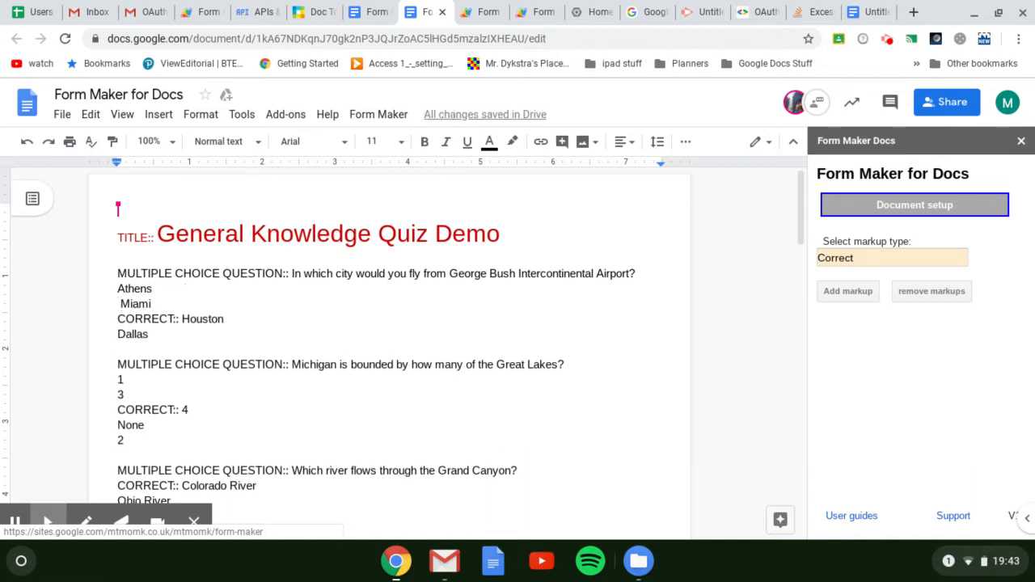
{"action": "key", "text": "BackSpace"}
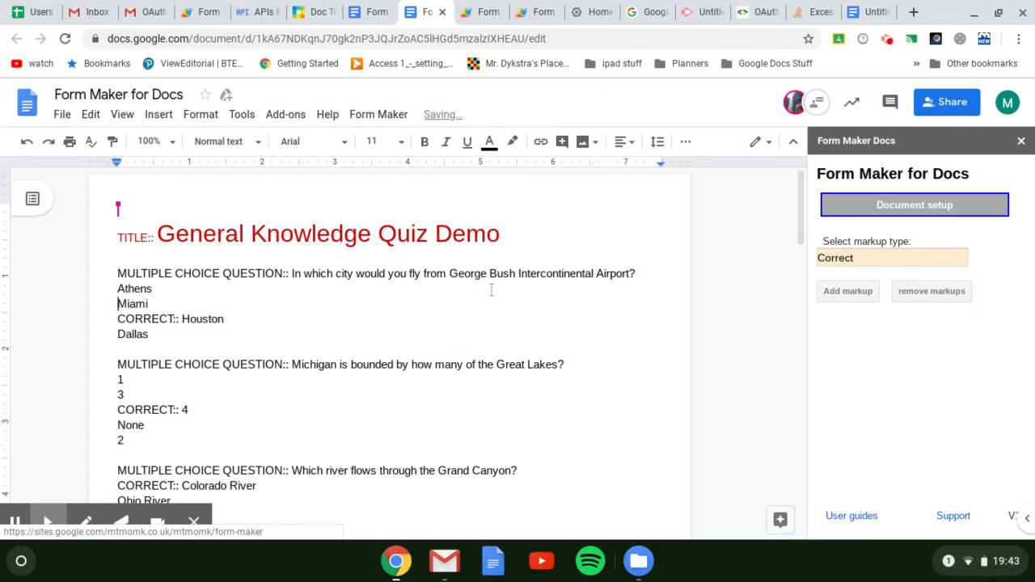
Leave Document setup and create the form from the document with the default form settings and a quiz points value of 1
{"action": "scroll", "coordinate": [339, 315], "scroll_direction": "down", "scroll_amount": 3}
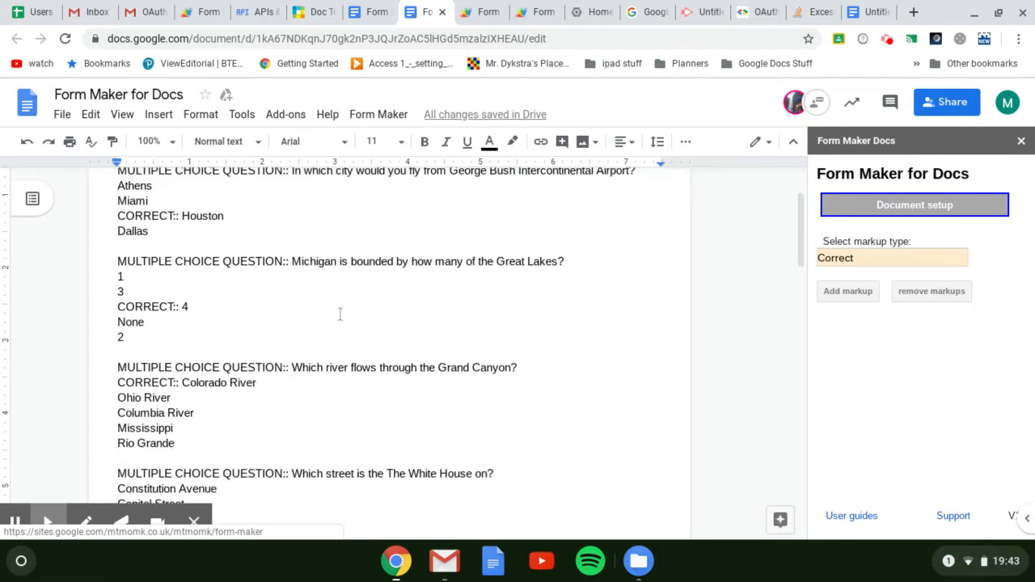
{"action": "scroll", "coordinate": [340, 315], "scroll_direction": "down", "scroll_amount": 4}
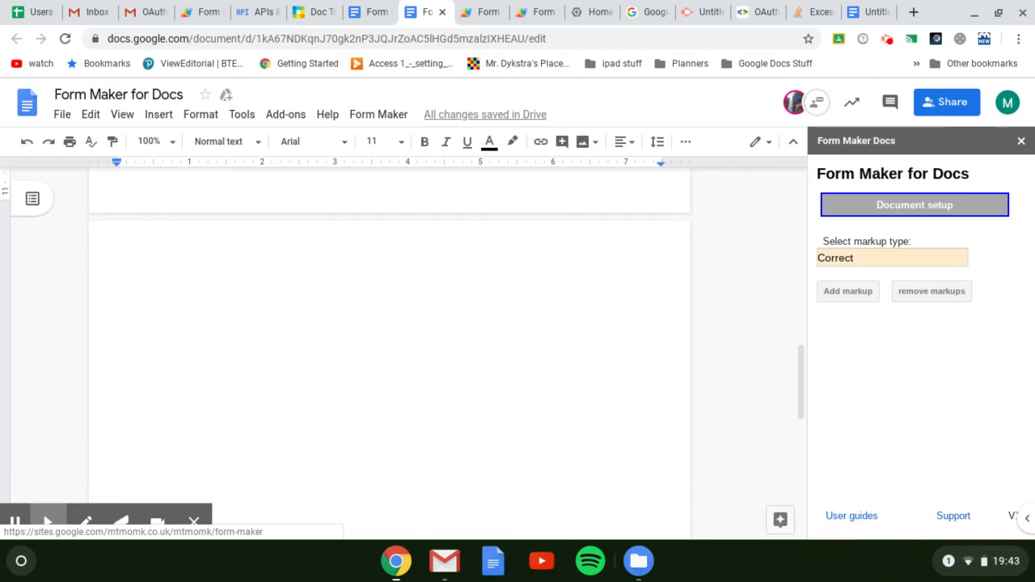
{"action": "scroll", "coordinate": [340, 314], "scroll_direction": "up", "scroll_amount": 1}
{"action": "scroll", "coordinate": [339, 315], "scroll_direction": "up", "scroll_amount": 6}
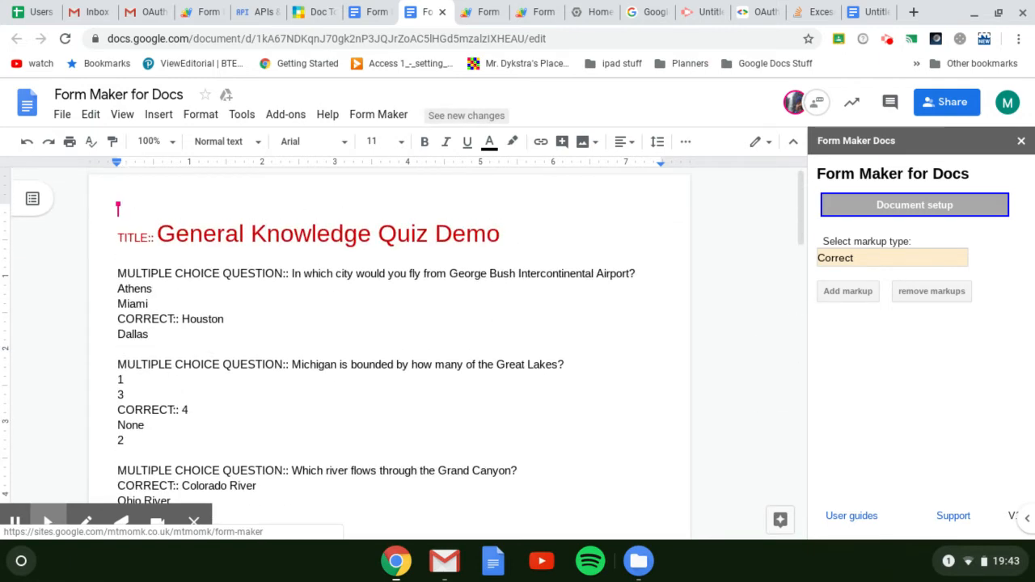
{"action": "left_click", "coordinate": [982, 204]}
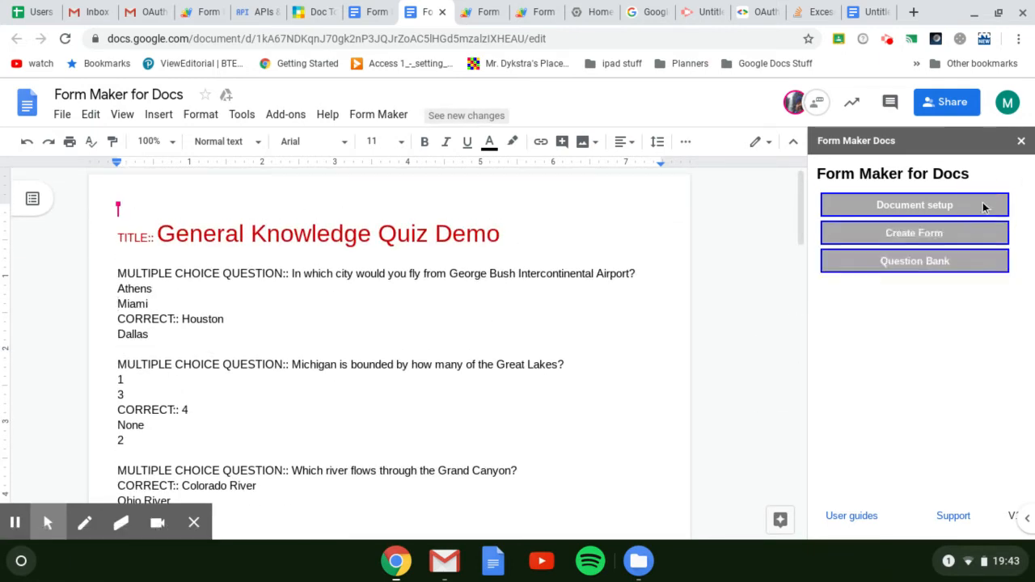
{"action": "left_click", "coordinate": [973, 236]}
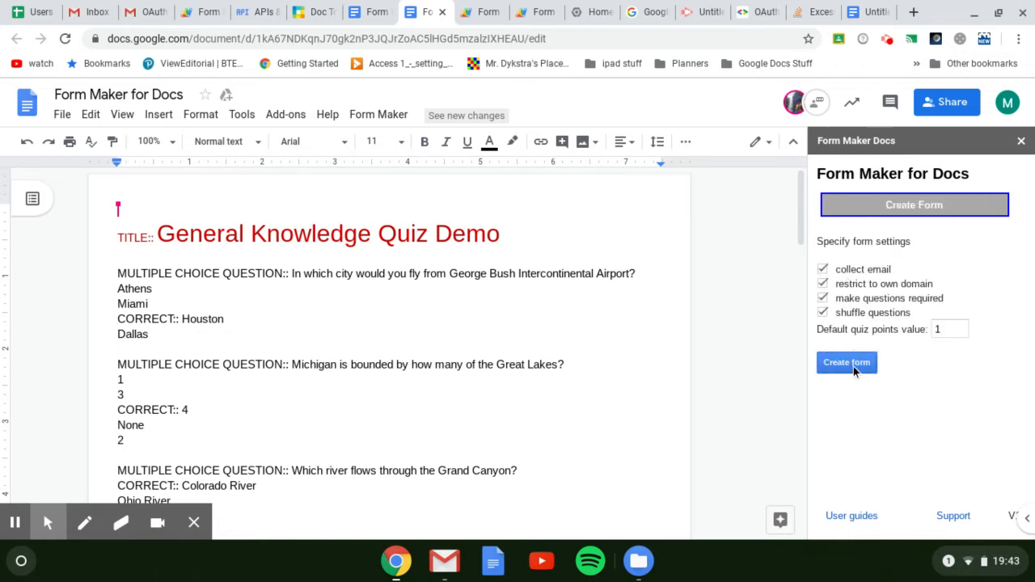
{"action": "scroll", "coordinate": [592, 401], "scroll_direction": "down", "scroll_amount": 10}
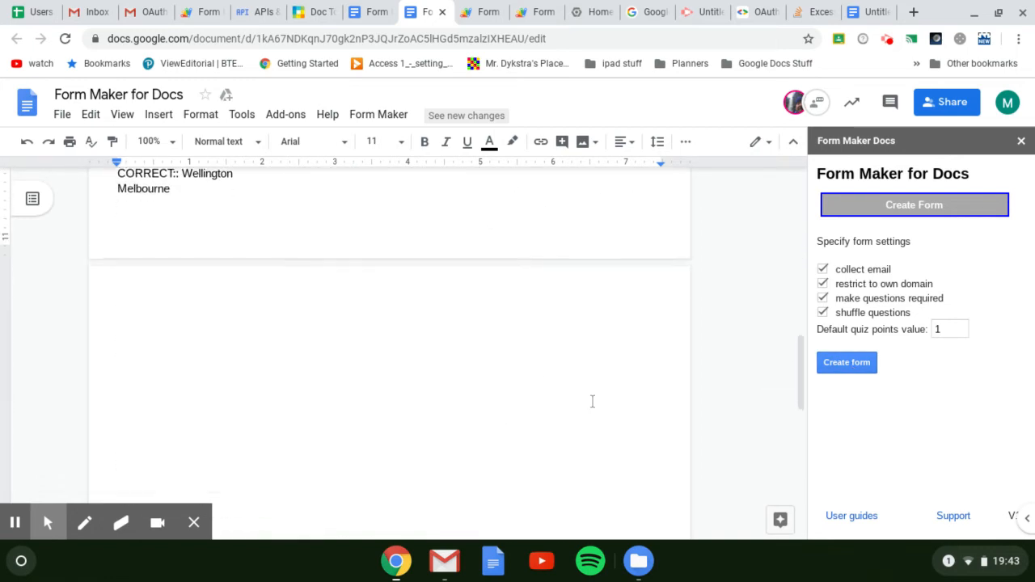
{"action": "scroll", "coordinate": [618, 407], "scroll_direction": "up", "scroll_amount": 3}
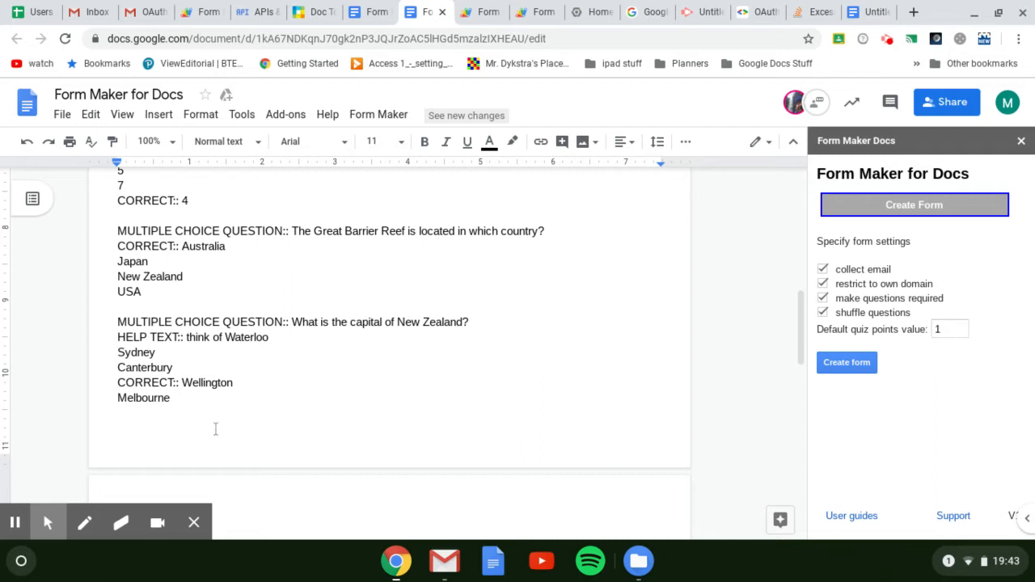
{"action": "left_click", "coordinate": [860, 365]}
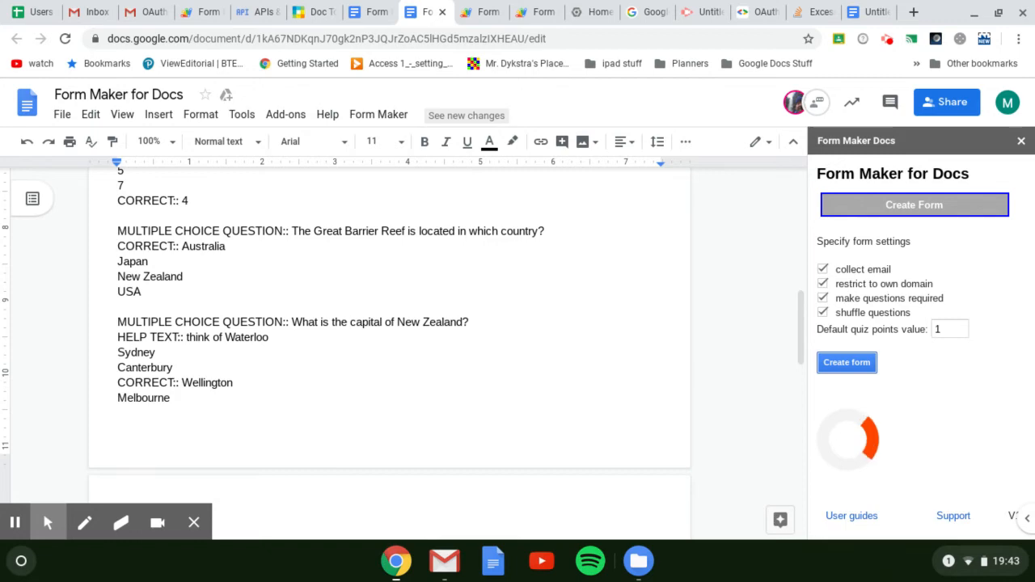
Open the generated form through the Form edit view link at the end of the document
{"action": "scroll", "coordinate": [772, 356], "scroll_direction": "down", "scroll_amount": 10}
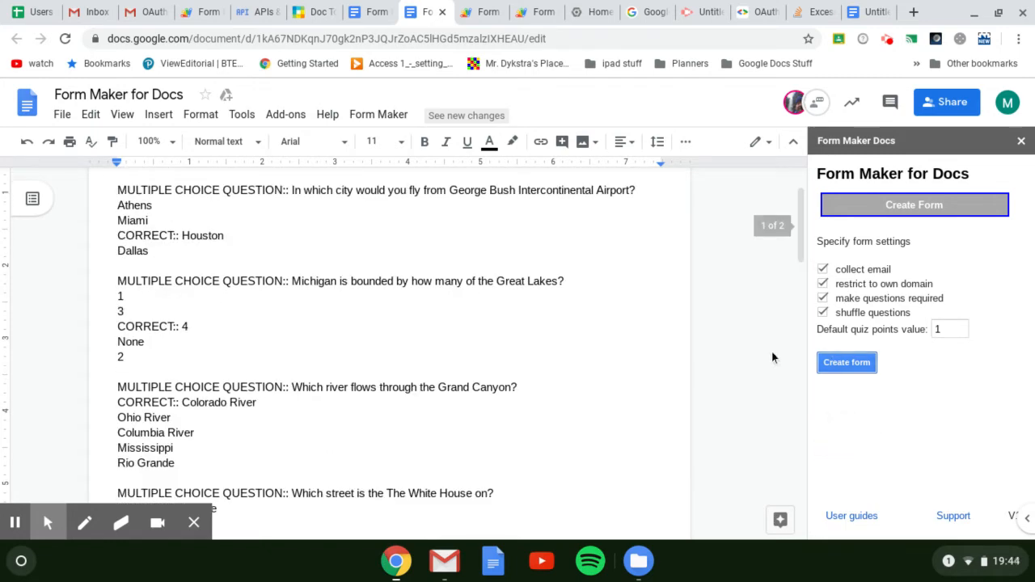
{"action": "scroll", "coordinate": [772, 357], "scroll_direction": "down", "scroll_amount": 2}
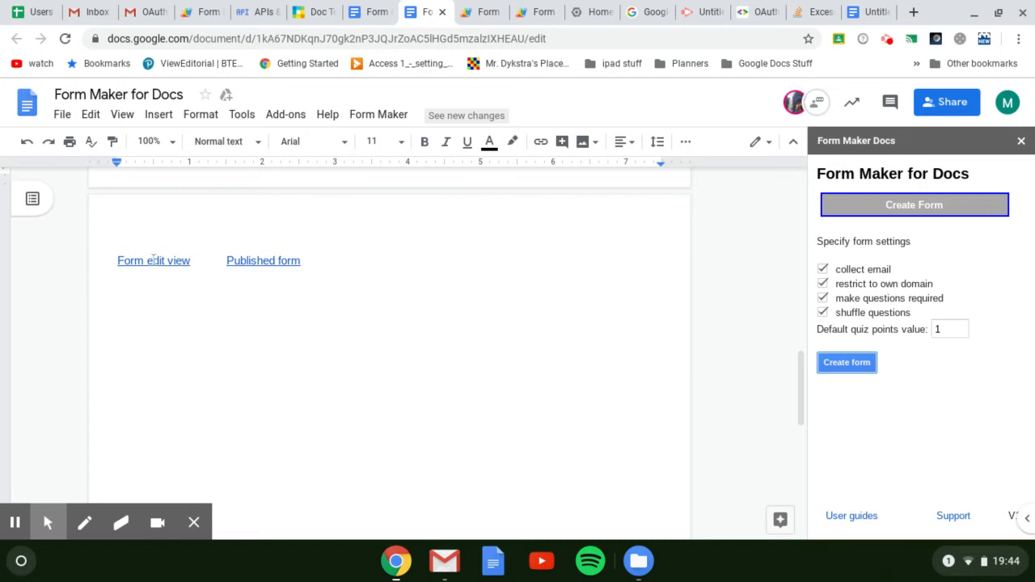
{"action": "left_click", "coordinate": [154, 261]}
{"action": "left_click", "coordinate": [231, 283]}
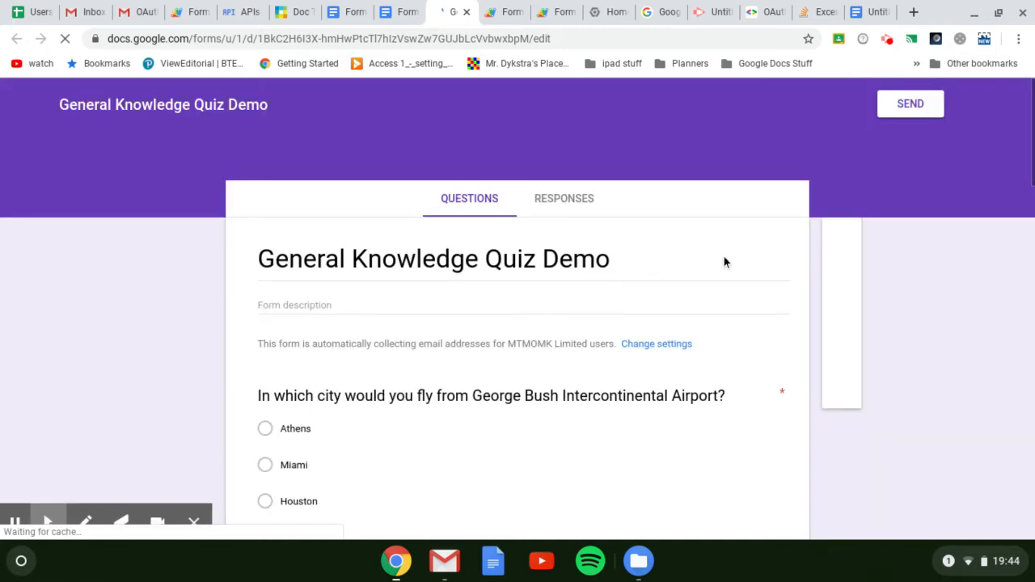
Check the form's questions and open the George Bush Intercontinental Airport question to inspect its answer options and correct answer
{"action": "scroll", "coordinate": [686, 261], "scroll_direction": "down", "scroll_amount": 3}
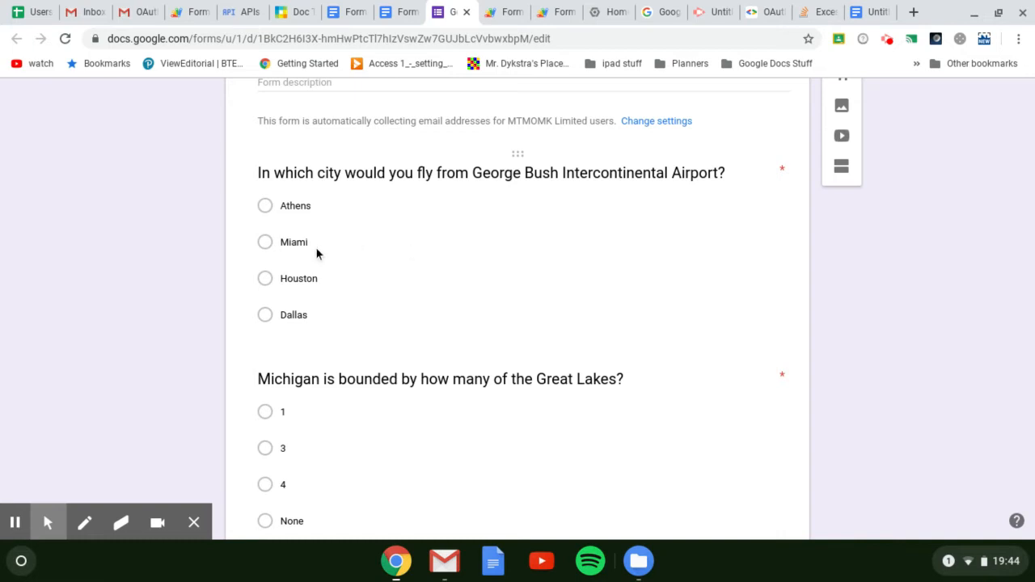
{"action": "scroll", "coordinate": [457, 271], "scroll_direction": "down", "scroll_amount": 2}
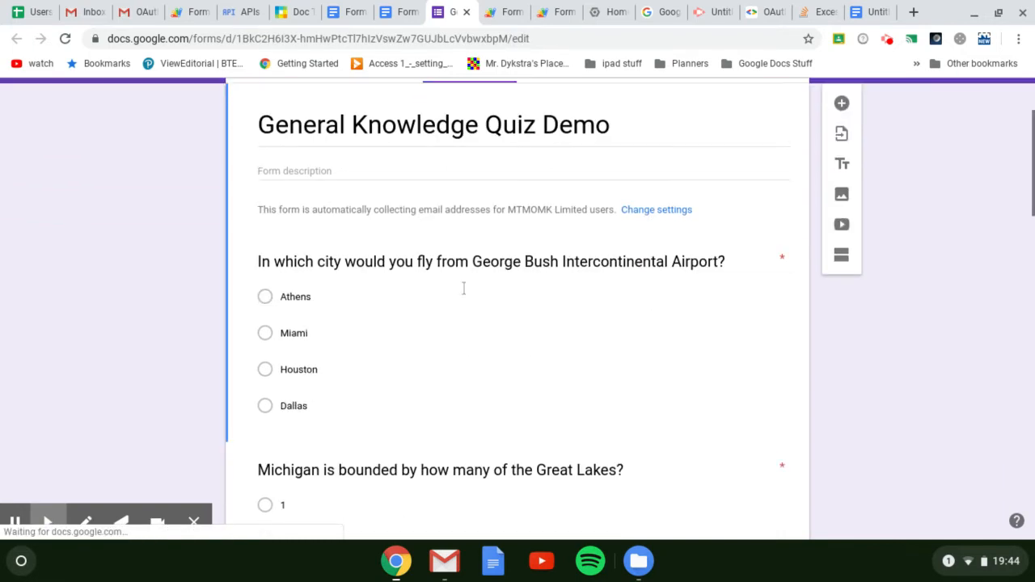
{"action": "left_click", "coordinate": [332, 317]}
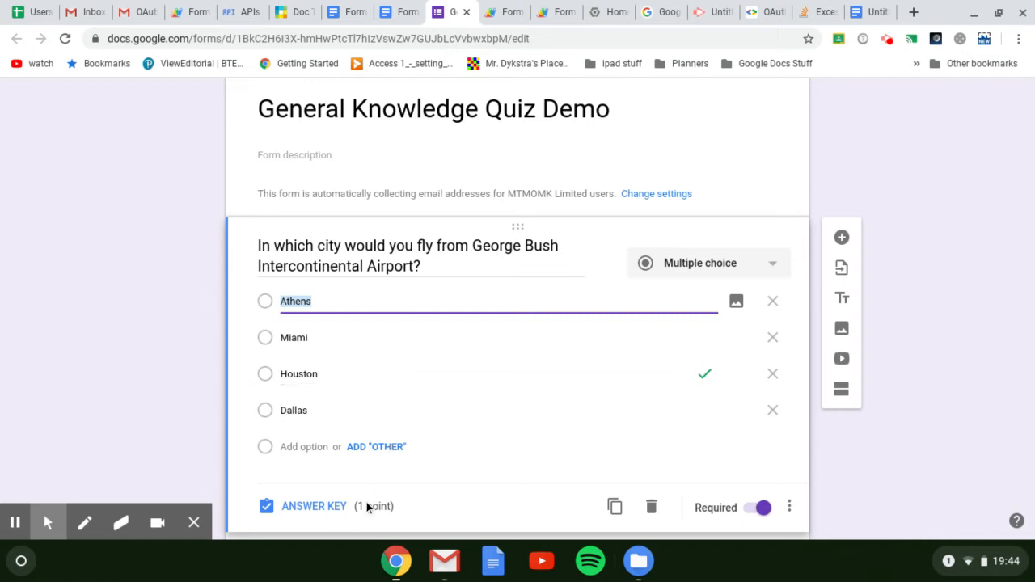
Close the generated form, return to the quiz document and switch Form Maker from Create Form to Question Bank
{"action": "left_click", "coordinate": [466, 12]}
{"action": "scroll", "coordinate": [480, 383], "scroll_direction": "up", "scroll_amount": 5}
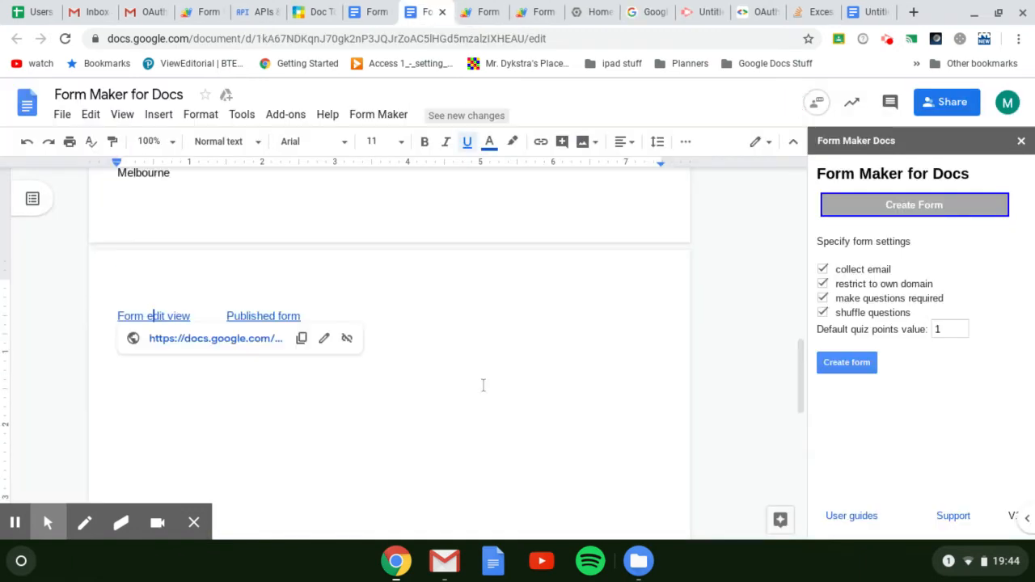
{"action": "scroll", "coordinate": [484, 385], "scroll_direction": "up", "scroll_amount": 1}
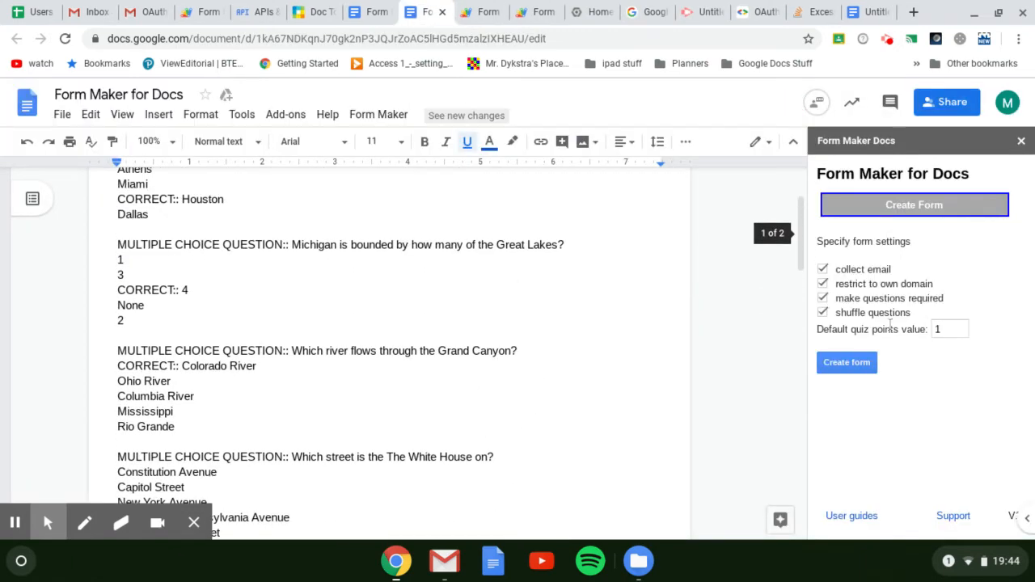
{"action": "left_click", "coordinate": [955, 207]}
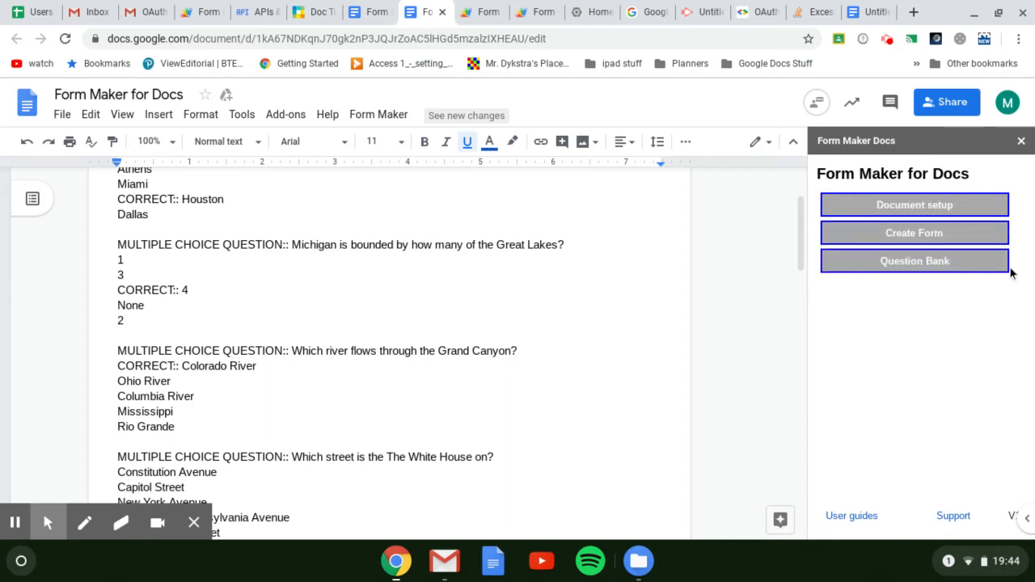
{"action": "left_click", "coordinate": [985, 267]}
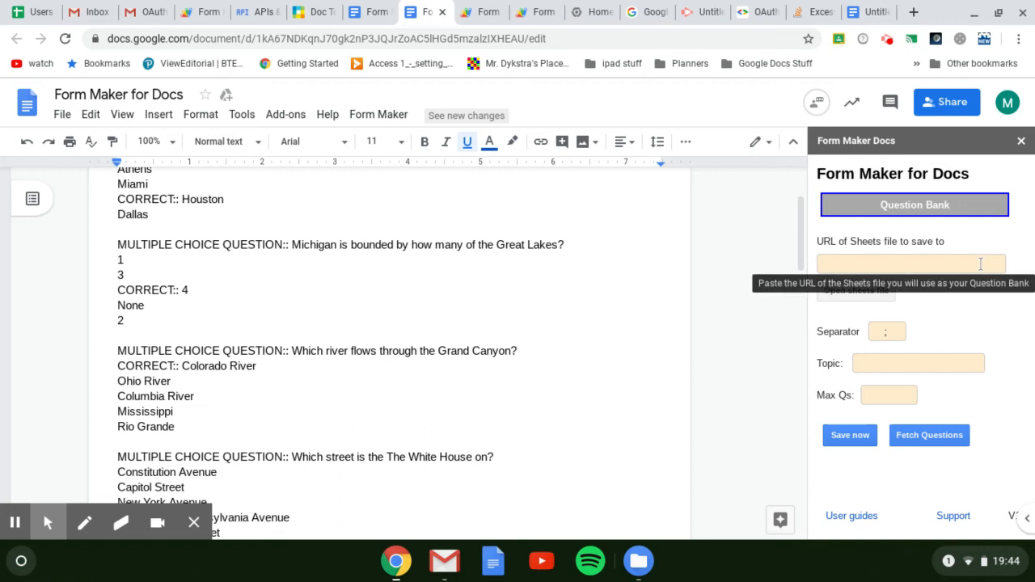
Create a blank Google Sheets spreadsheet in a new browser tab under the account used for the quiz document
{"action": "left_click", "coordinate": [915, 12]}
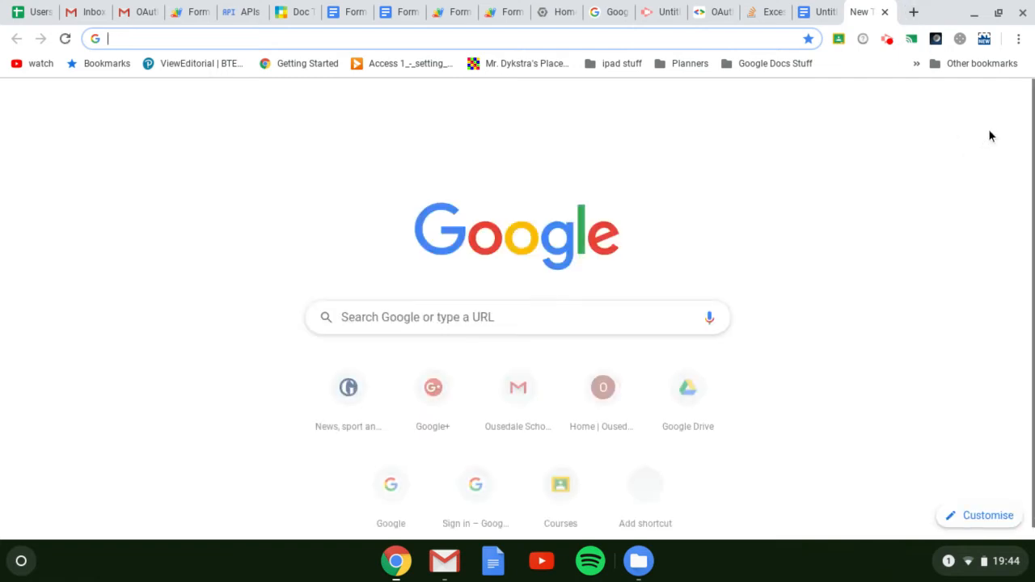
{"action": "left_click", "coordinate": [1011, 100]}
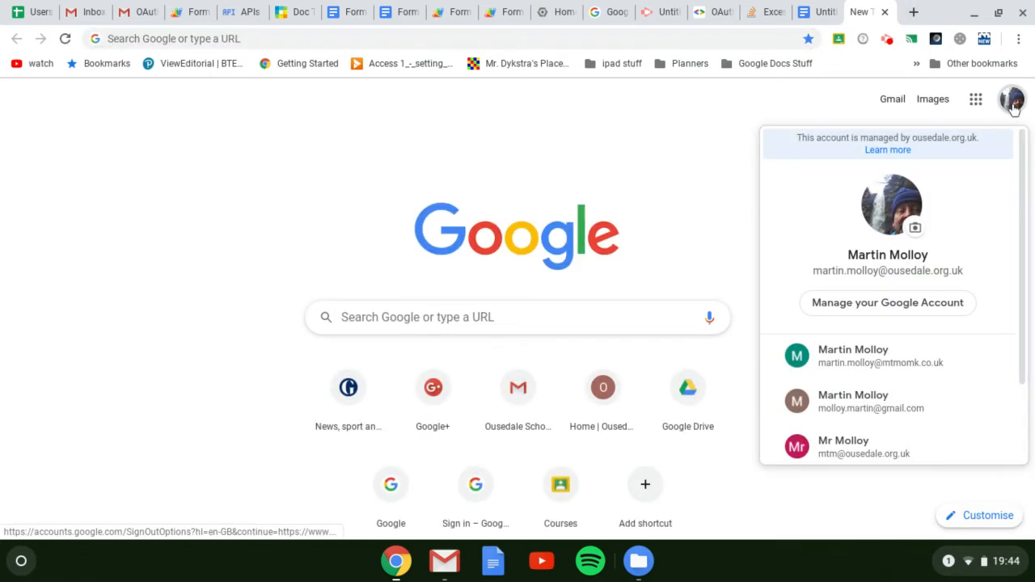
{"action": "left_click", "coordinate": [892, 349]}
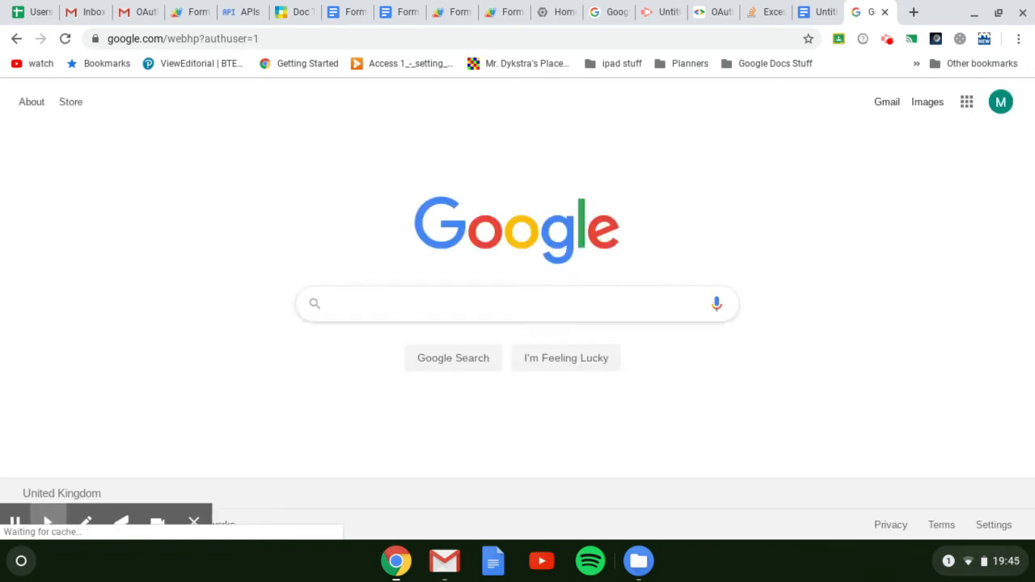
{"action": "left_click", "coordinate": [964, 104]}
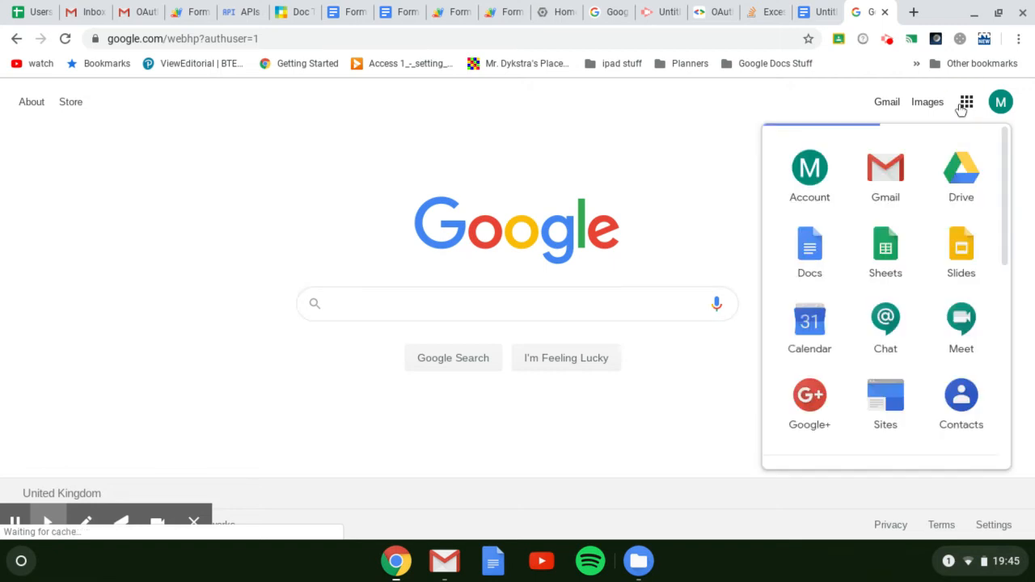
{"action": "left_click", "coordinate": [891, 235]}
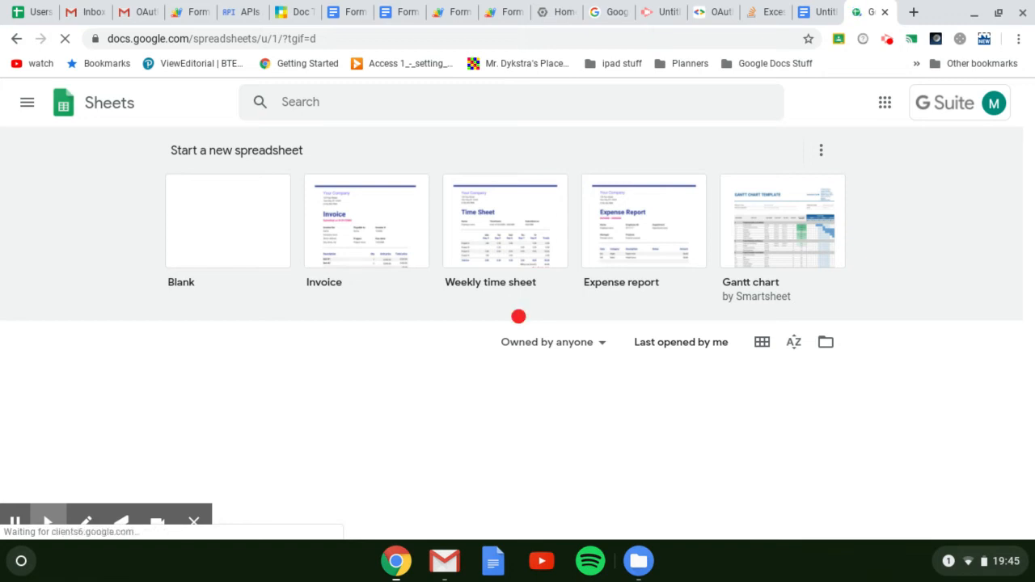
{"action": "left_click", "coordinate": [330, 266]}
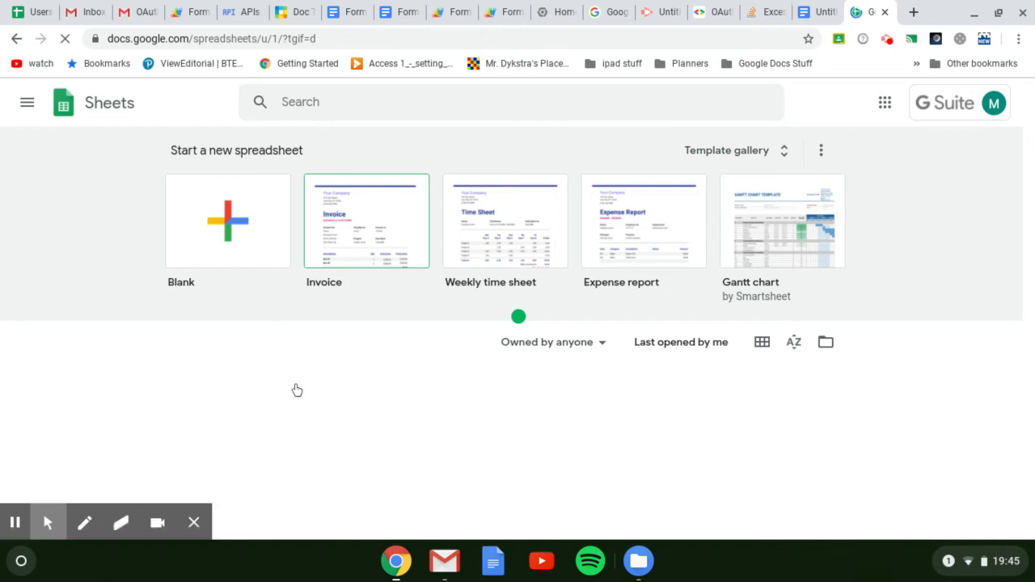
{"action": "left_click", "coordinate": [254, 244]}
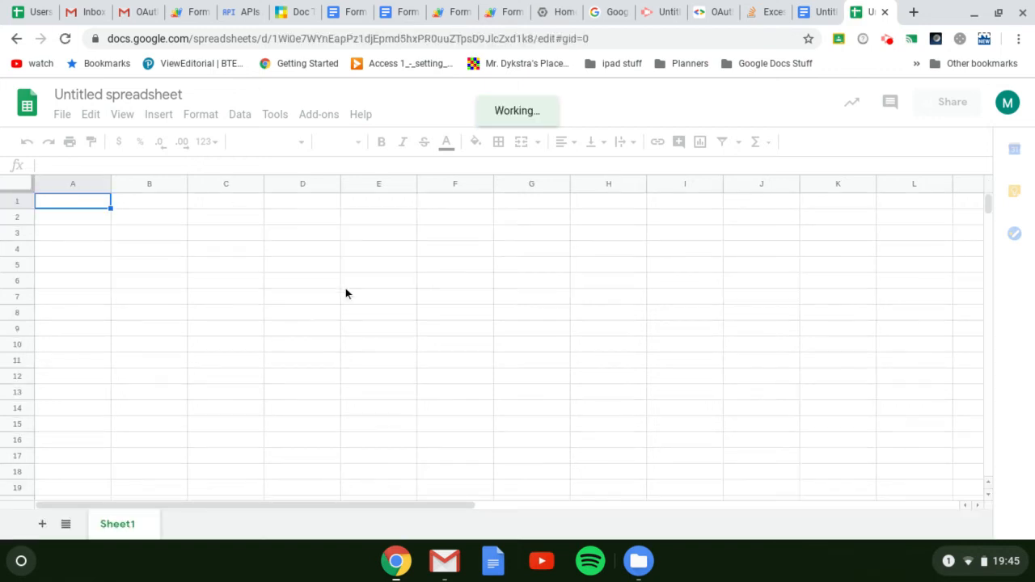
Enter the new spreadsheet's URL as the question bank's Sheets file and save the document's questions to it
{"action": "left_click", "coordinate": [612, 40]}
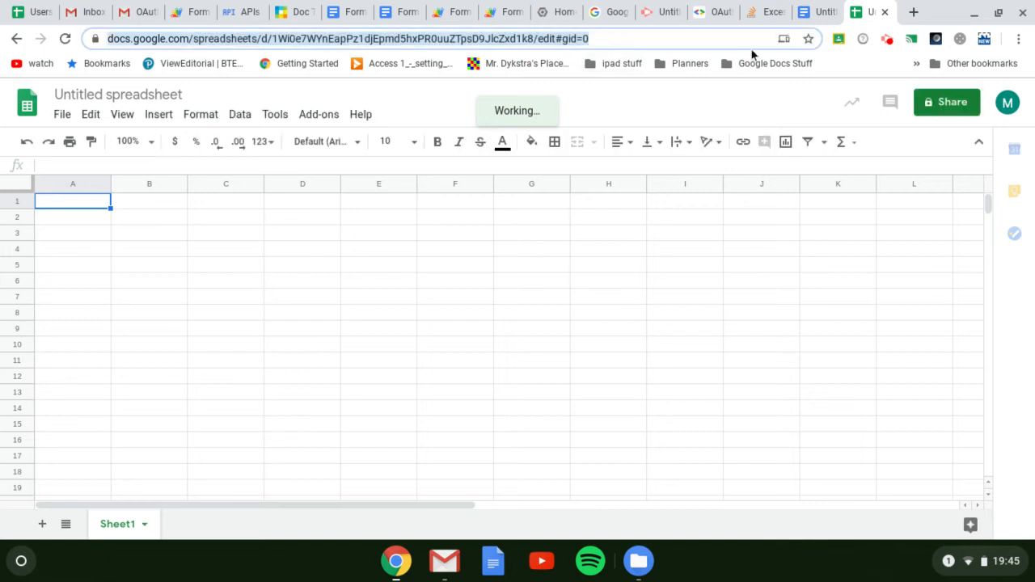
{"action": "left_click", "coordinate": [400, 12]}
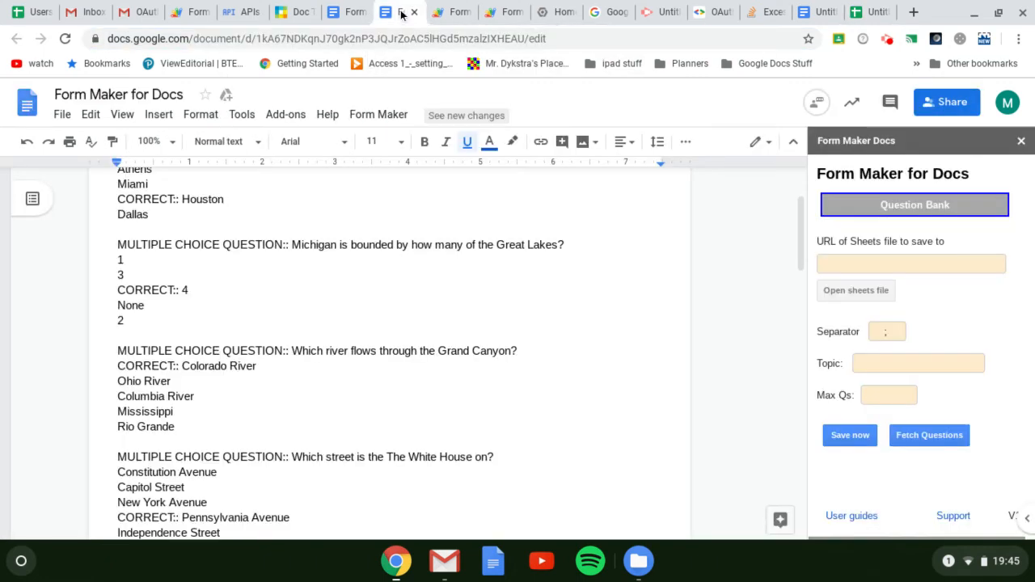
{"action": "left_click", "coordinate": [865, 263]}
{"action": "key", "text": "ctrl+v"}
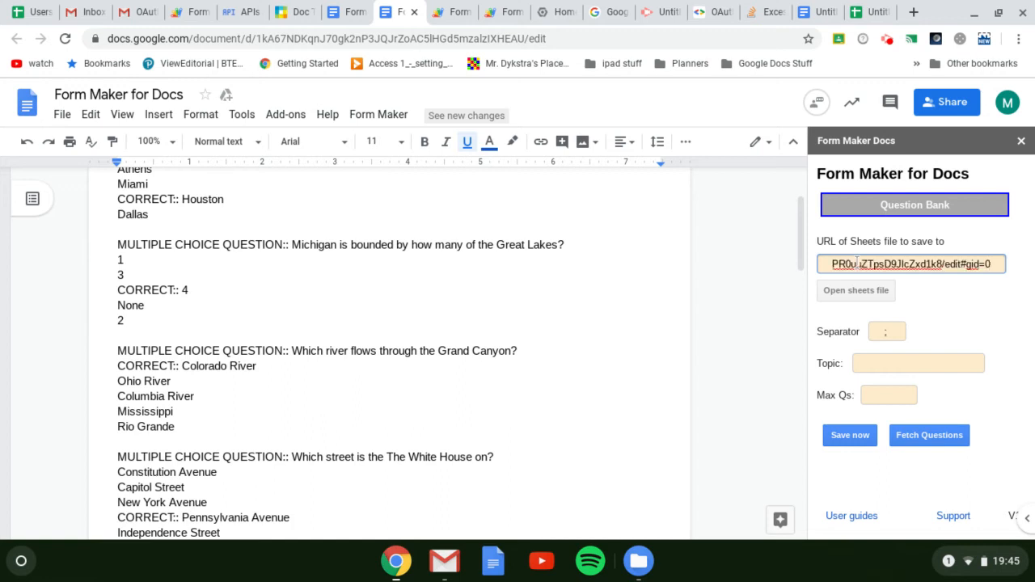
{"action": "left_click", "coordinate": [840, 434]}
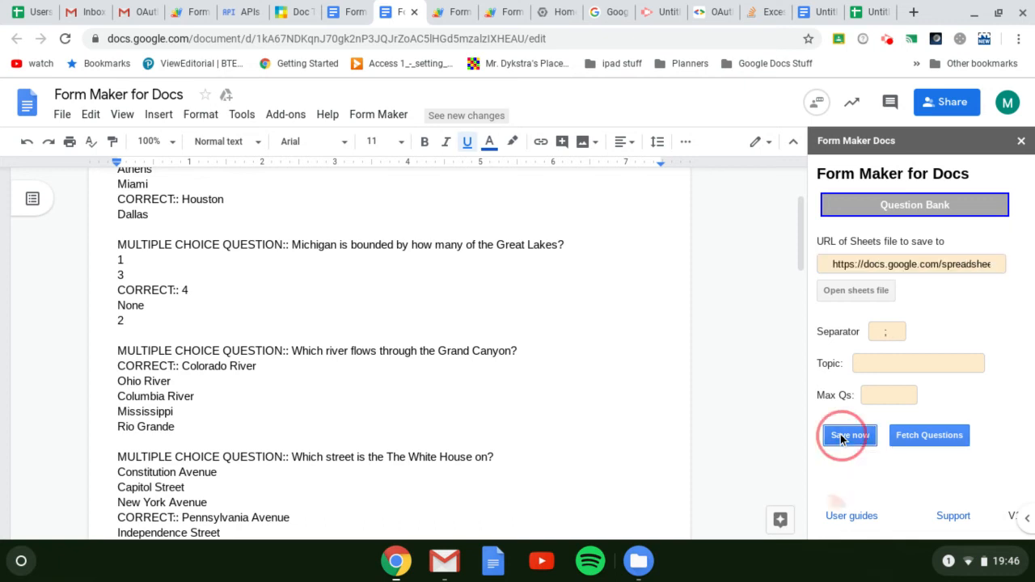
Open the spreadsheet's QuestionBank sheet and examine the saved questions, their answers and the feedback and link columns
{"action": "left_click", "coordinate": [869, 12]}
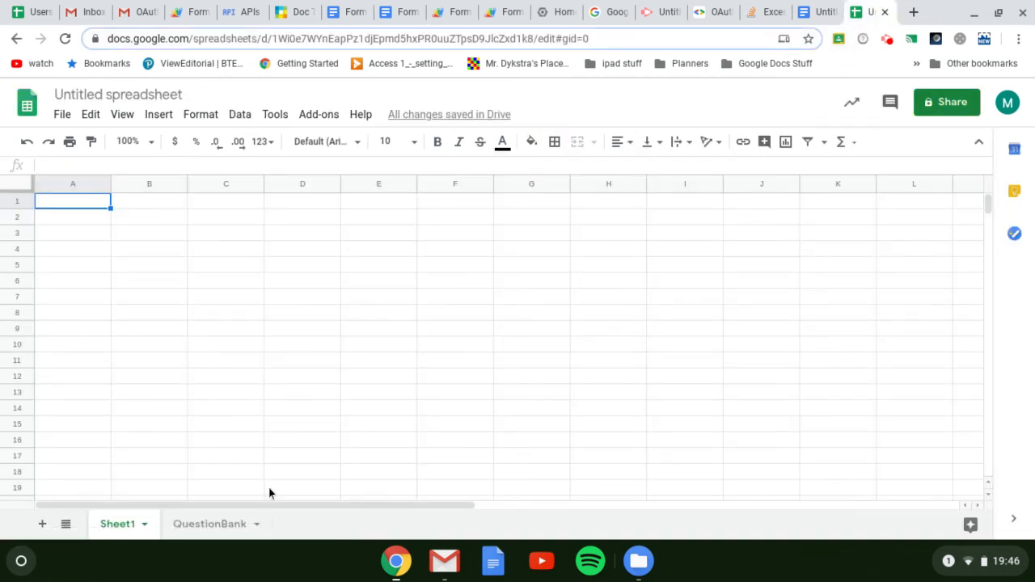
{"action": "left_click", "coordinate": [216, 536]}
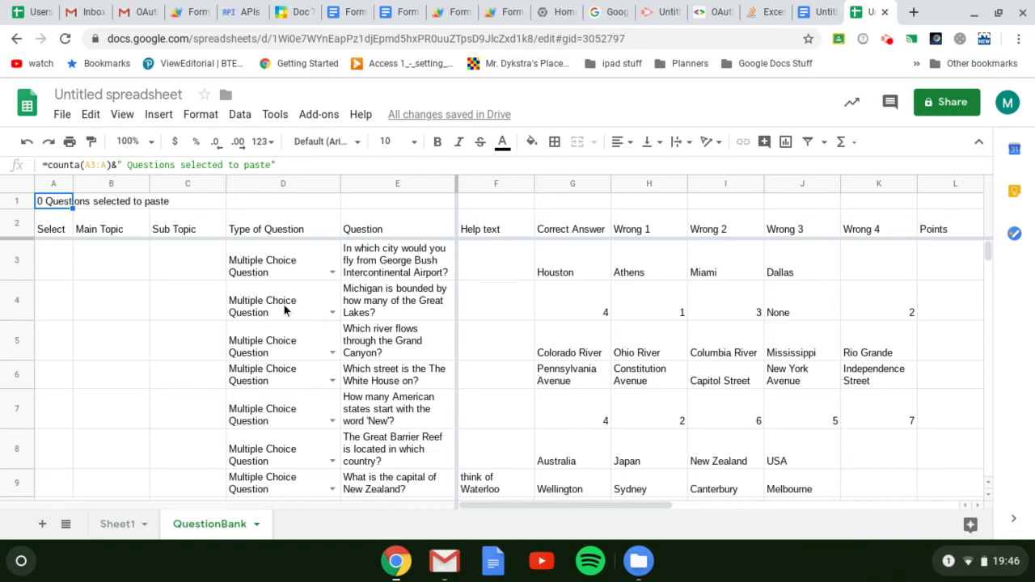
{"action": "scroll", "coordinate": [284, 305], "scroll_direction": "down", "scroll_amount": 3}
{"action": "scroll", "coordinate": [264, 338], "scroll_direction": "up", "scroll_amount": 3}
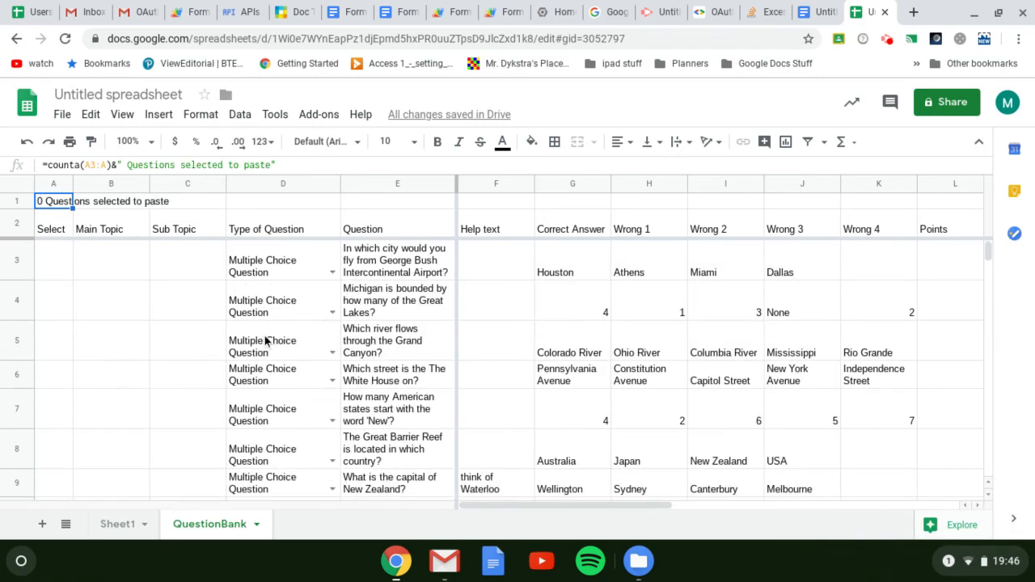
{"action": "scroll", "coordinate": [267, 341], "scroll_direction": "right", "scroll_amount": 5}
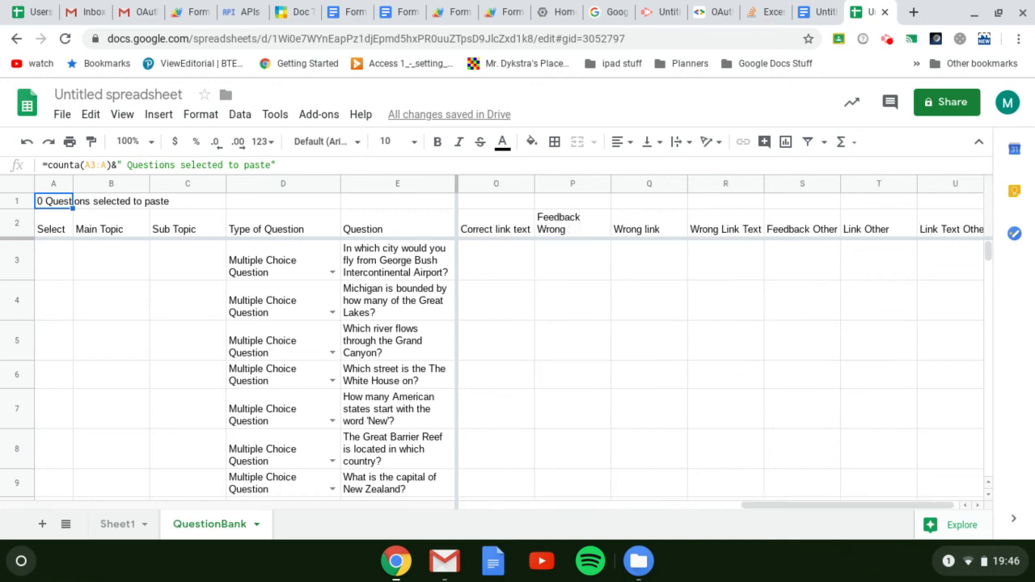
{"action": "scroll", "coordinate": [720, 340], "scroll_direction": "left", "scroll_amount": 5}
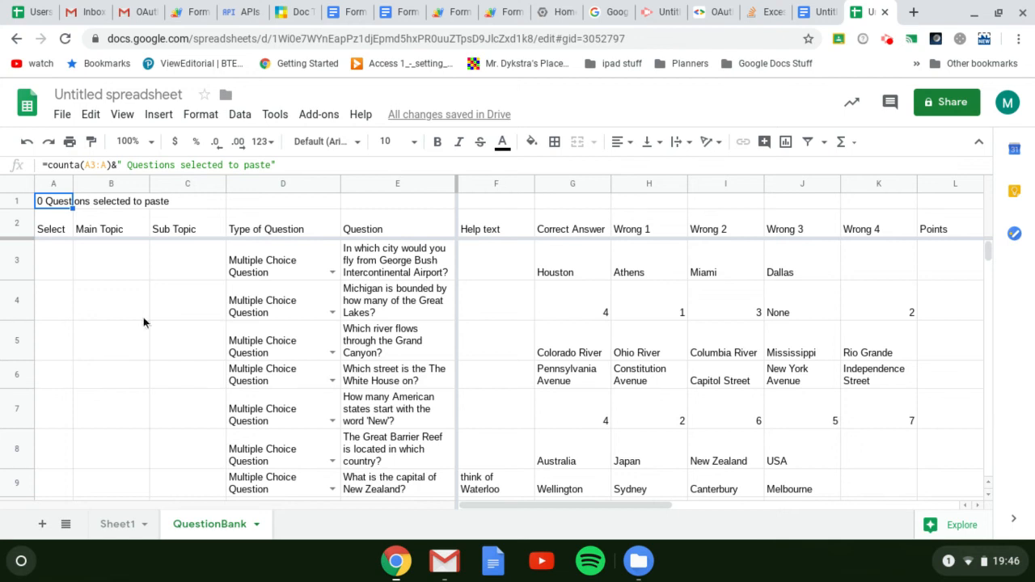
Mark the George Bush Intercontinental Airport and Great Lakes questions with x in the Select column
{"action": "left_click", "coordinate": [47, 262]}
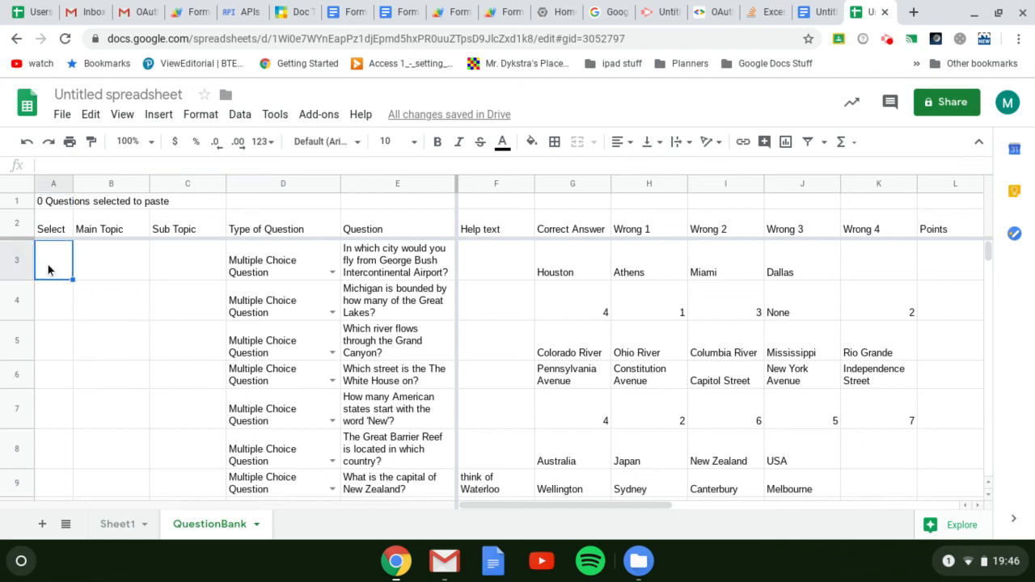
{"action": "type", "text": "x"}
{"action": "key", "text": "Return"}
{"action": "type", "text": "x"}
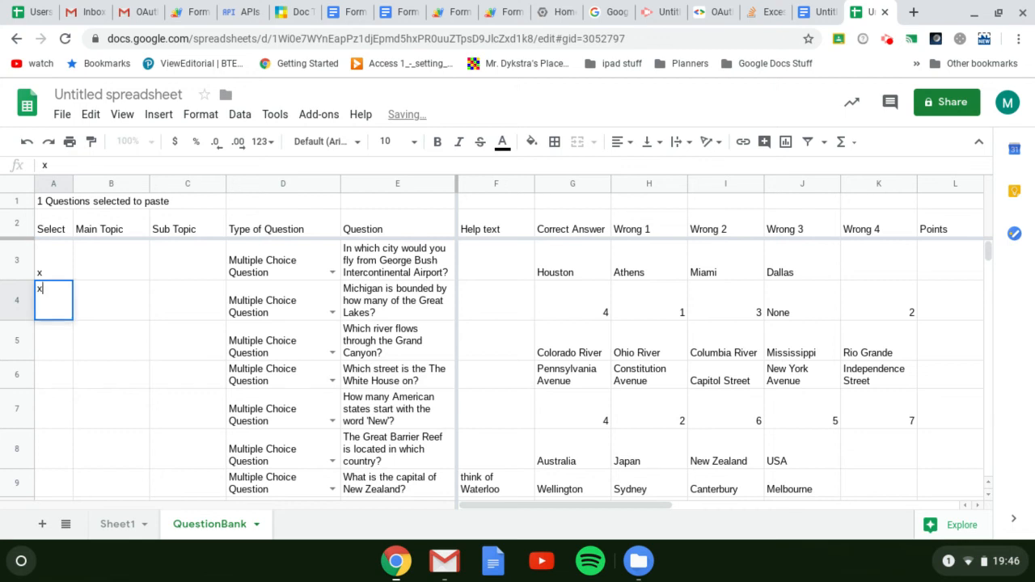
{"action": "key", "text": "Return"}
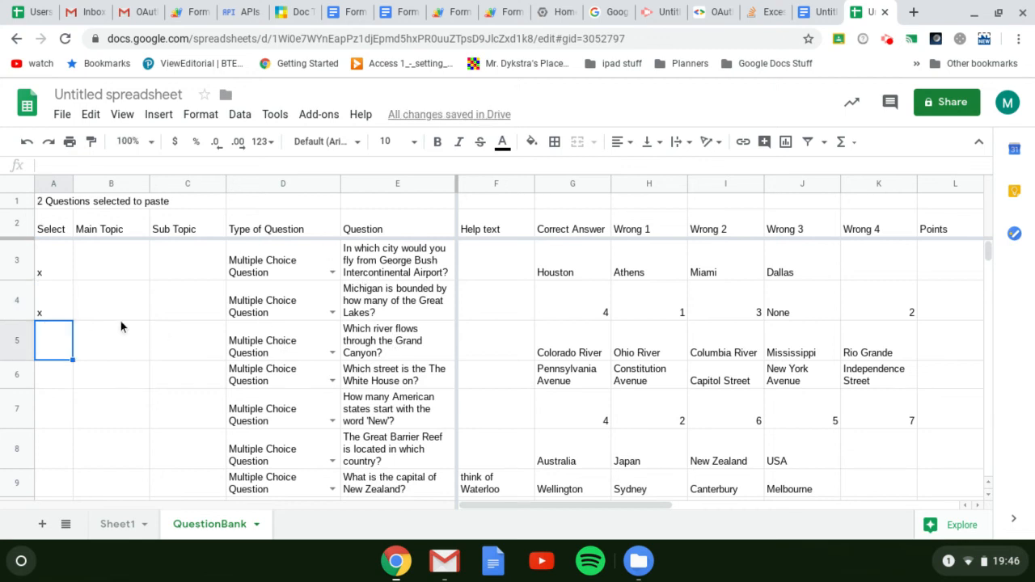
Delete all the questions from the quiz document and fetch the selected questions from the question bank
{"action": "left_click", "coordinate": [396, 12]}
{"action": "scroll", "coordinate": [432, 346], "scroll_direction": "up", "scroll_amount": 2}
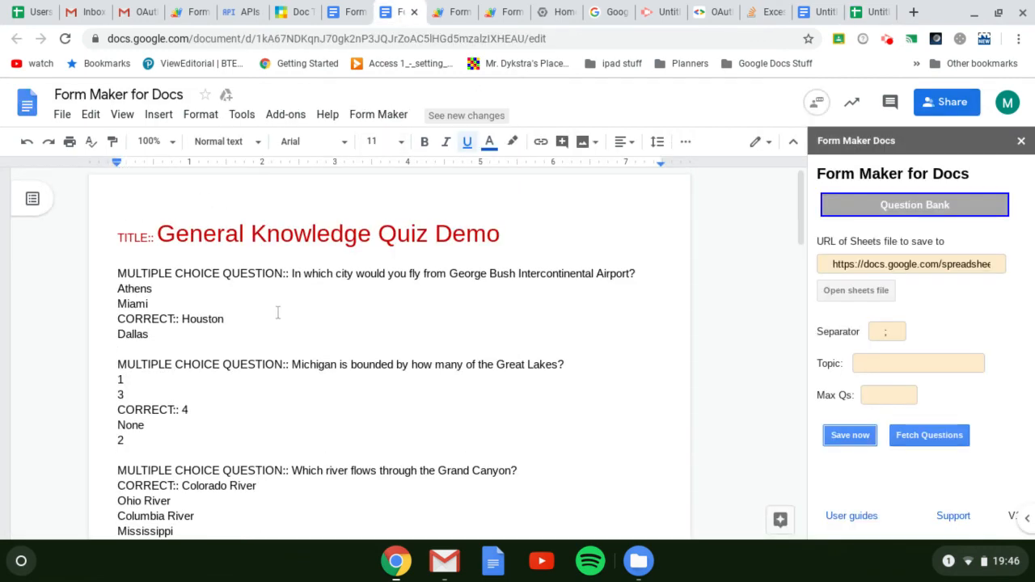
{"action": "left_click", "coordinate": [118, 274]}
{"action": "scroll", "coordinate": [383, 348], "scroll_direction": "down", "scroll_amount": 15}
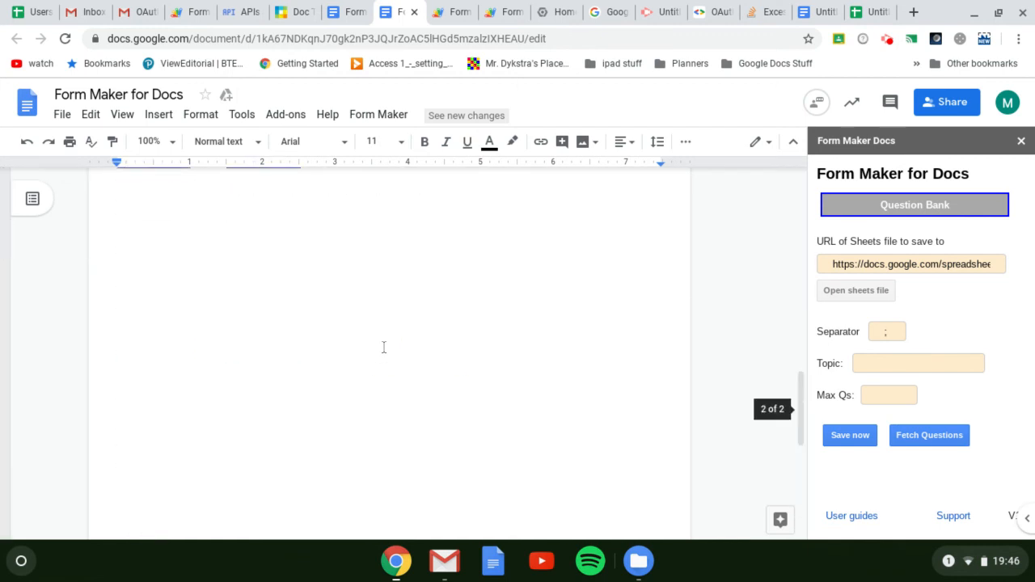
{"action": "scroll", "coordinate": [385, 347], "scroll_direction": "up", "scroll_amount": 5}
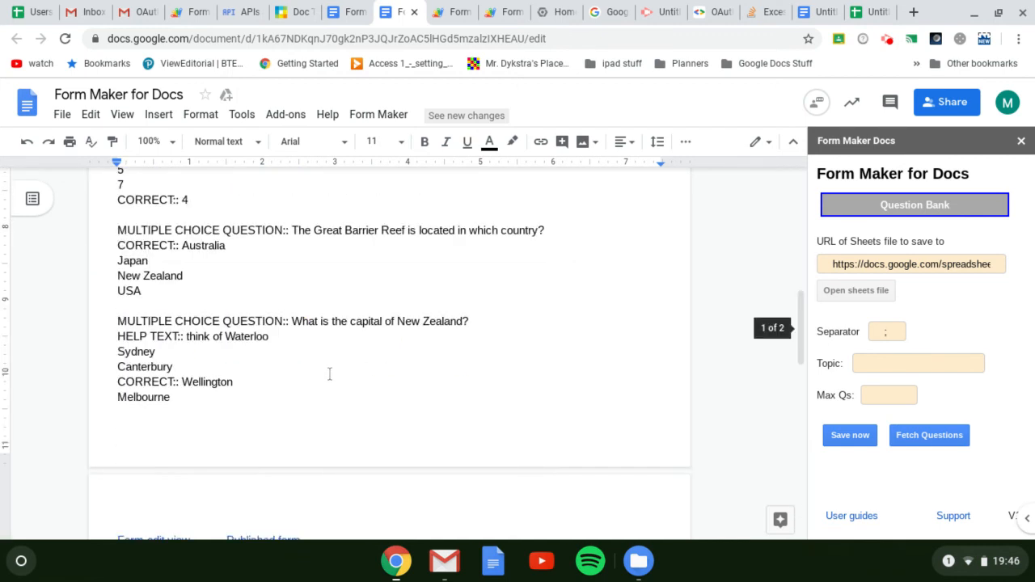
{"action": "scroll", "coordinate": [329, 373], "scroll_direction": "down", "scroll_amount": 2}
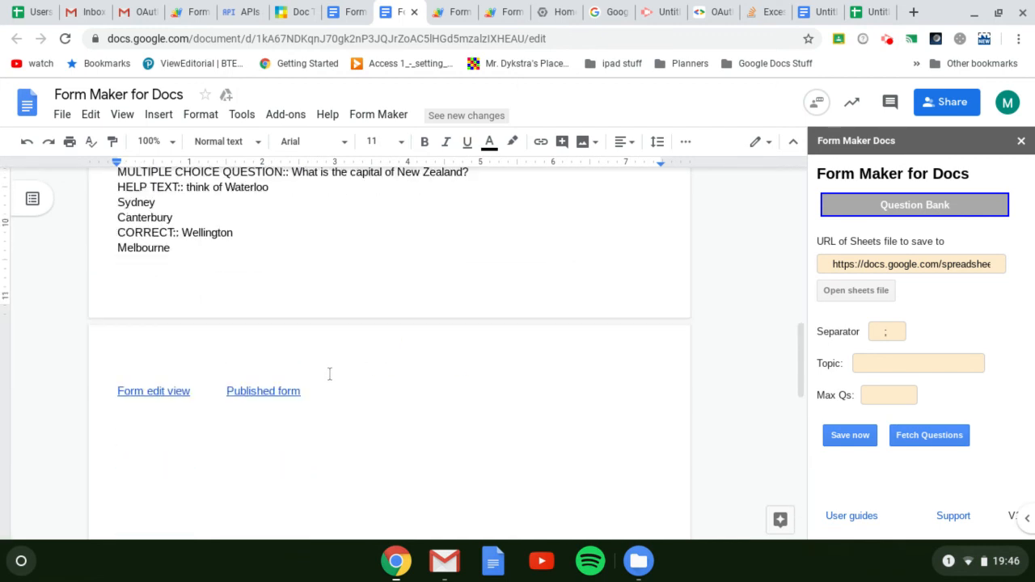
{"action": "left_click", "coordinate": [221, 240], "text": "shift"}
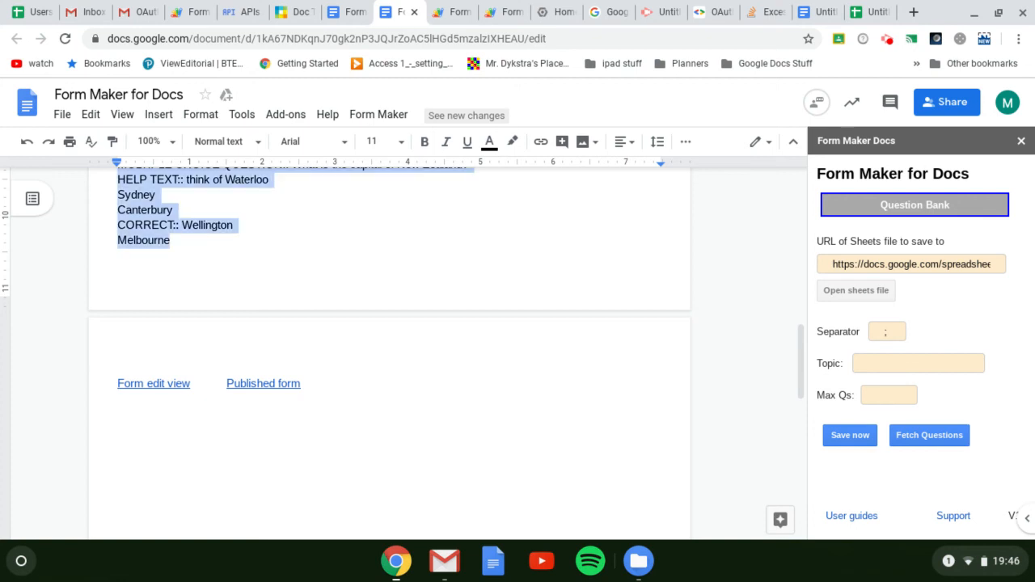
{"action": "key", "text": "BackSpace"}
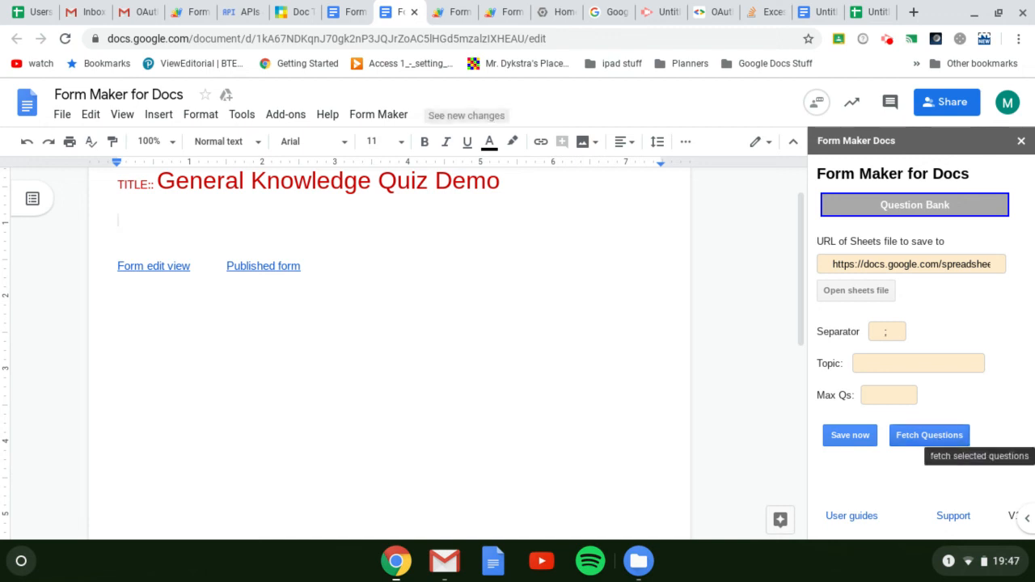
{"action": "left_click", "coordinate": [938, 441]}
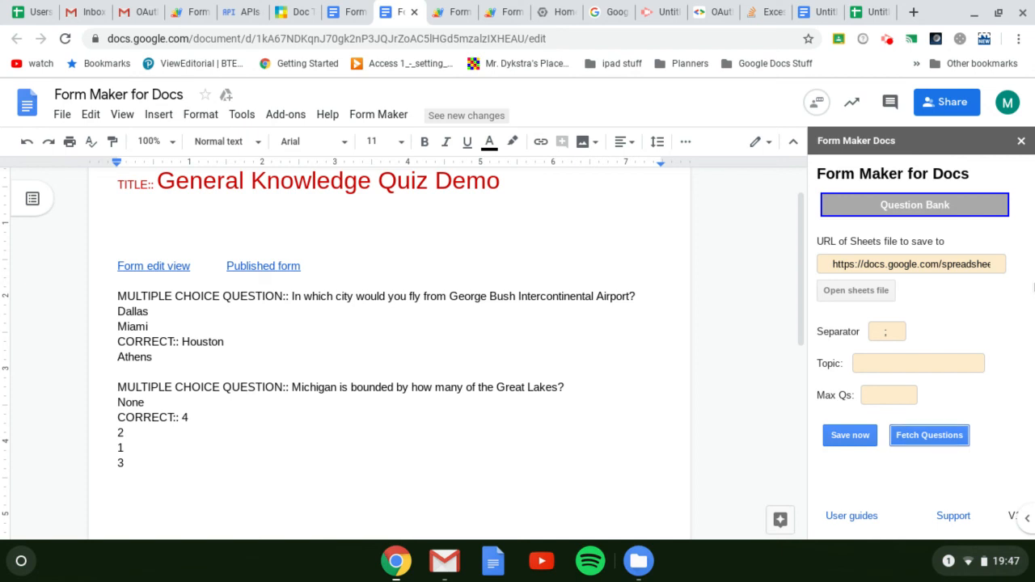
Switch Form Maker to Document setup and remove all markups from the quiz document
{"action": "left_click", "coordinate": [970, 204]}
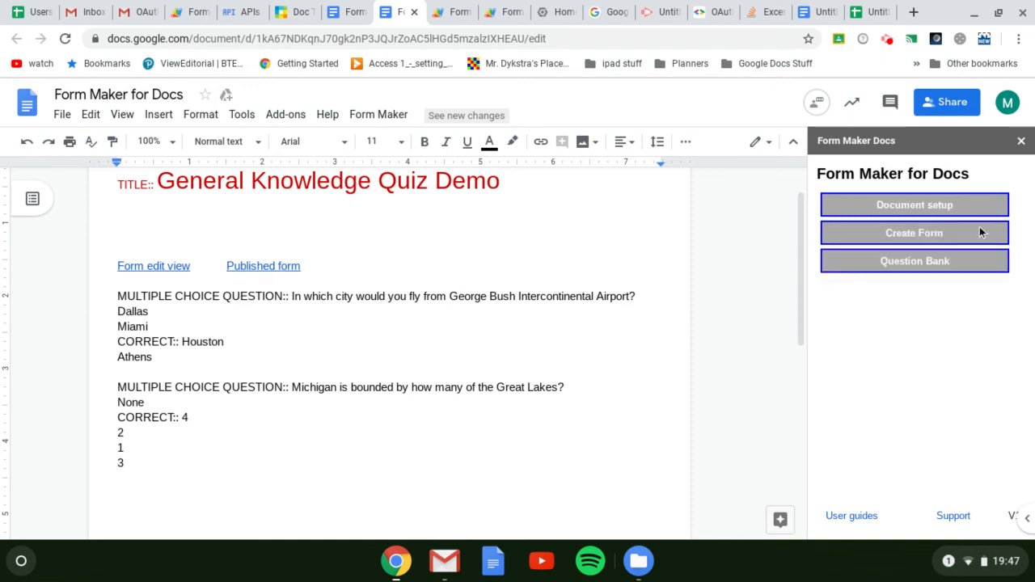
{"action": "left_click", "coordinate": [981, 207]}
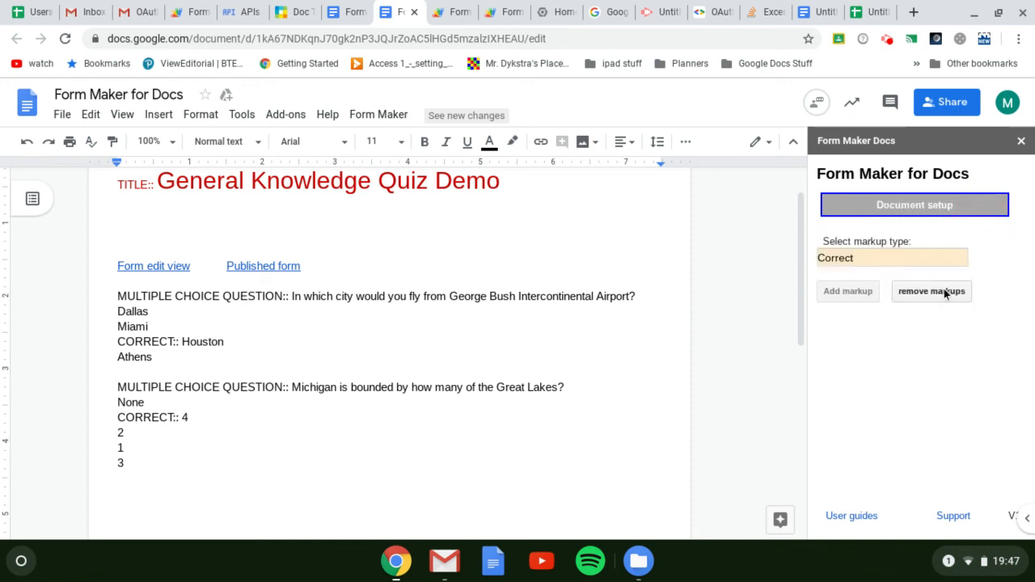
{"action": "left_click", "coordinate": [943, 291]}
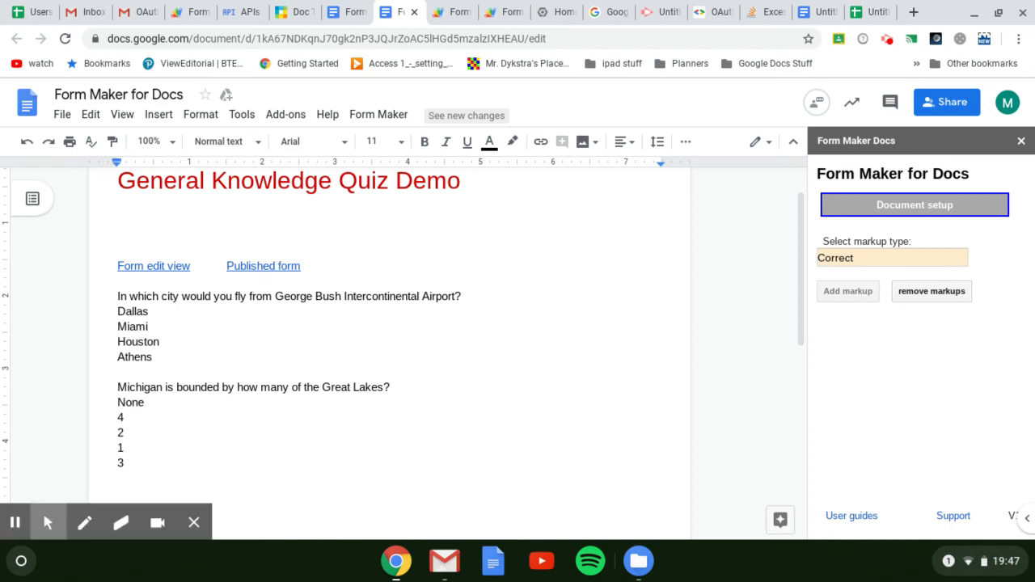
{"action": "left_click", "coordinate": [932, 291]}
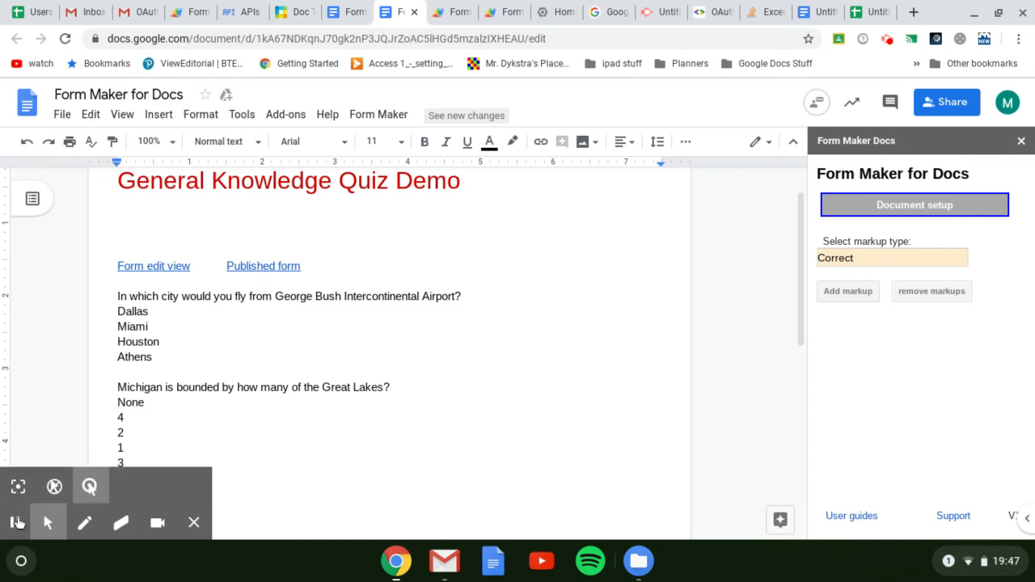
{"action": "left_click", "coordinate": [16, 524]}
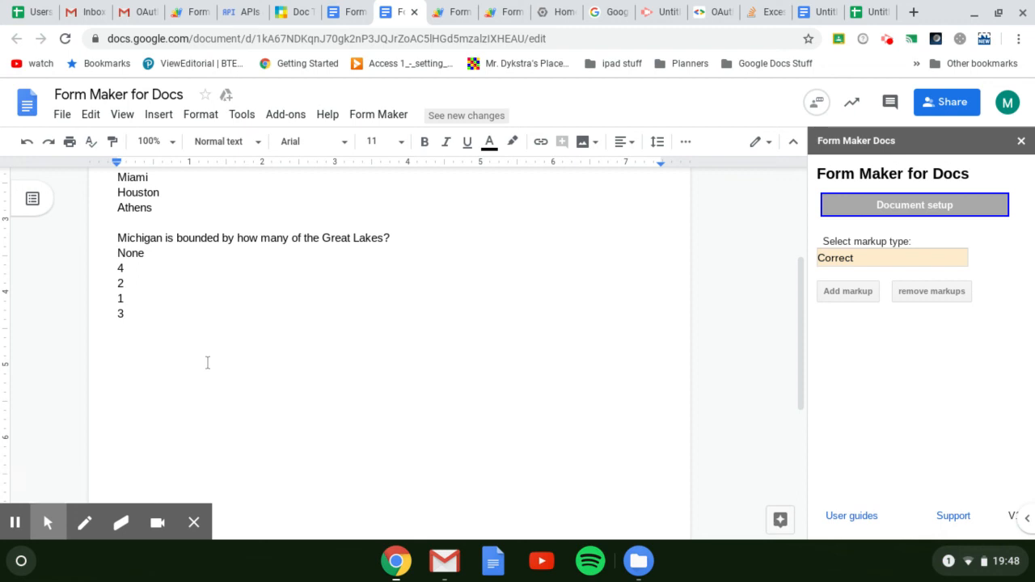
{"action": "scroll", "coordinate": [388, 340], "scroll_direction": "up", "scroll_amount": 5}
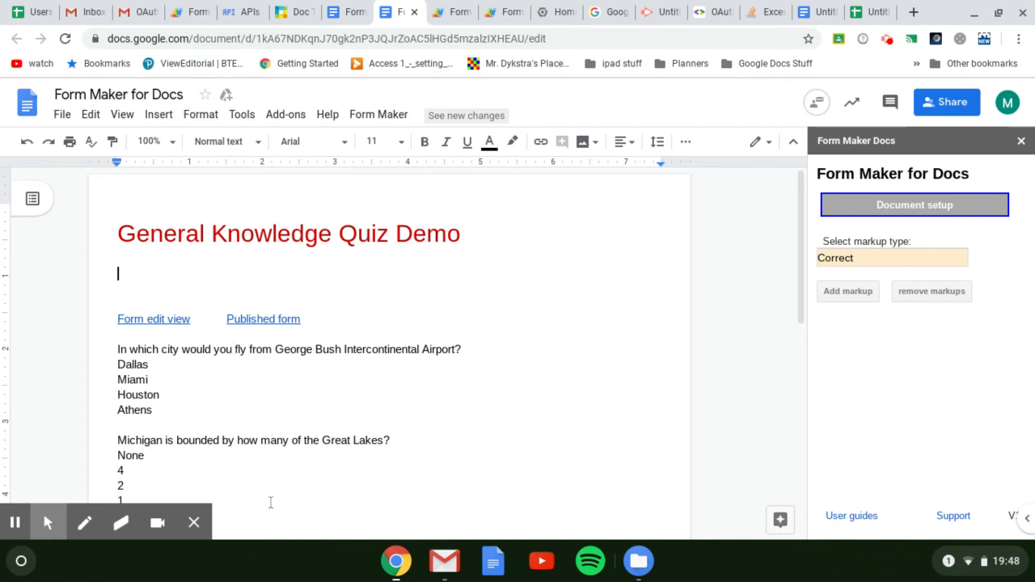
{"action": "mouse_move", "coordinate": [43, 518]}
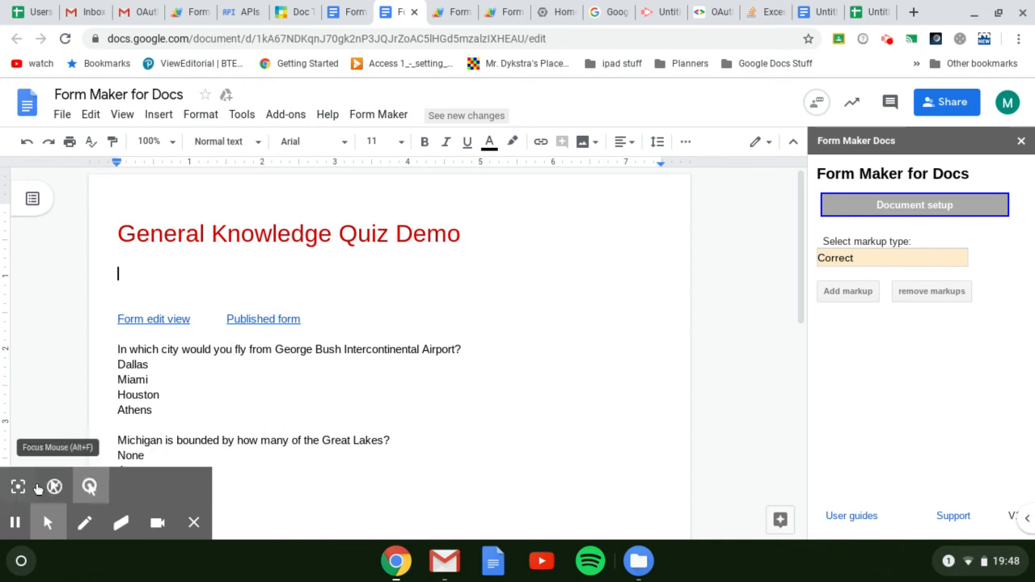